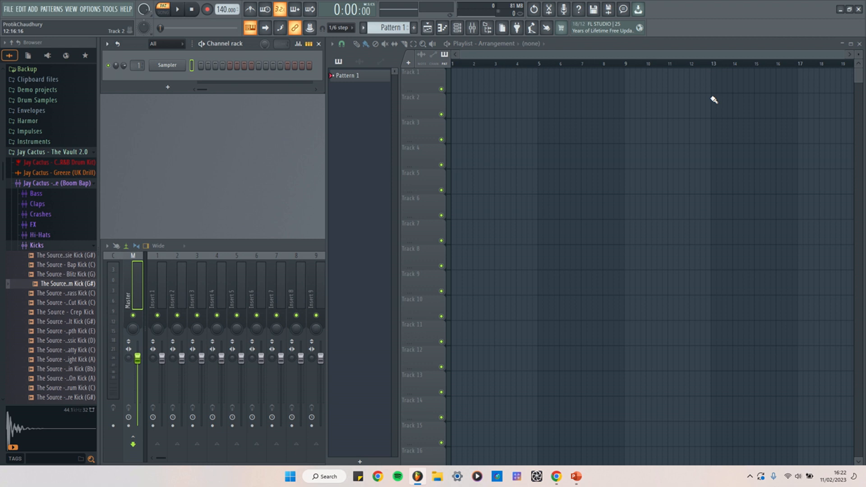
# Open the Sampler channel's piano roll and draw one-bar C7 and A6 notes at bar 1
pyautogui.press('F7')
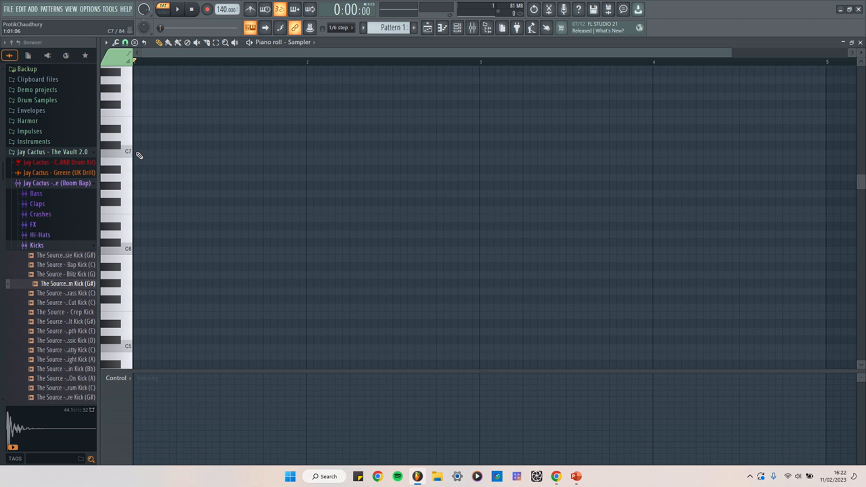
pyautogui.click(138, 153)
pyautogui.moveTo(154, 152); pyautogui.dragTo(306, 155)
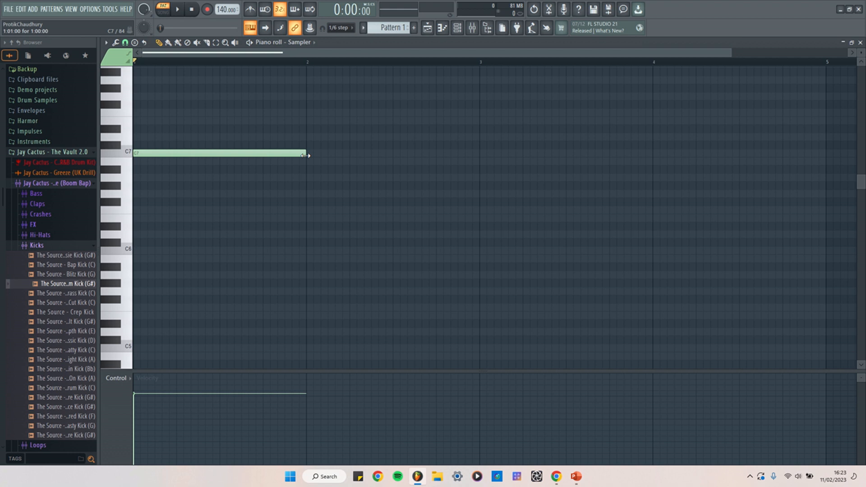
pyautogui.click(138, 178)
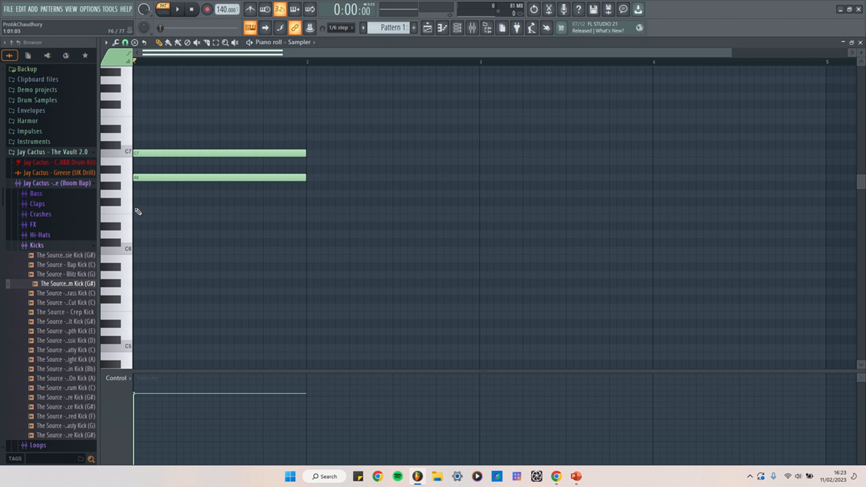
# Erase the C7 and A6 notes and redraw a C7 note at bar 1, shortened to half a bar
pyautogui.rightClick(206, 153)
pyautogui.rightClick(197, 178)
pyautogui.click(140, 154)
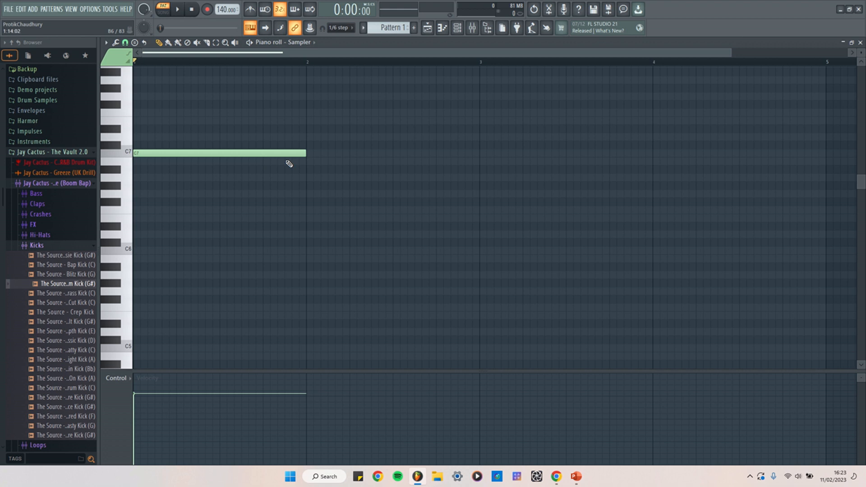
pyautogui.moveTo(305, 154); pyautogui.dragTo(218, 165)
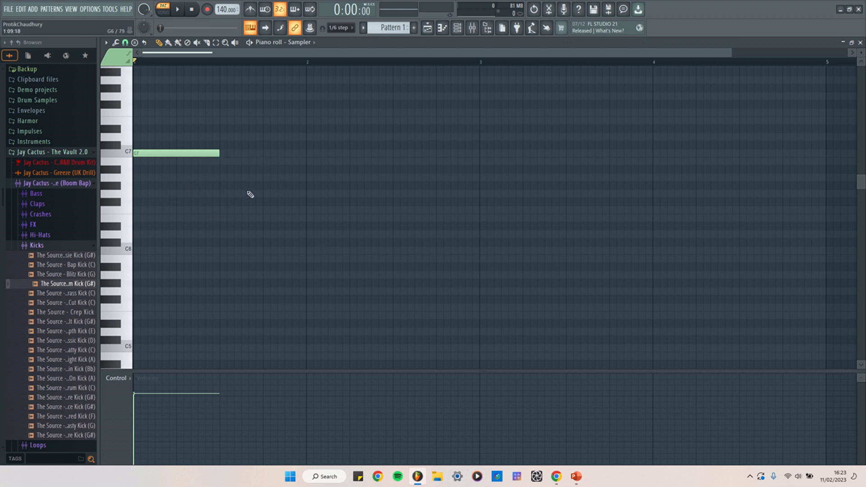
# Stack half-bar notes A#6, G6, E6, C#6 and A#5 beneath the C7 note at bar 1
pyautogui.click(190, 194)
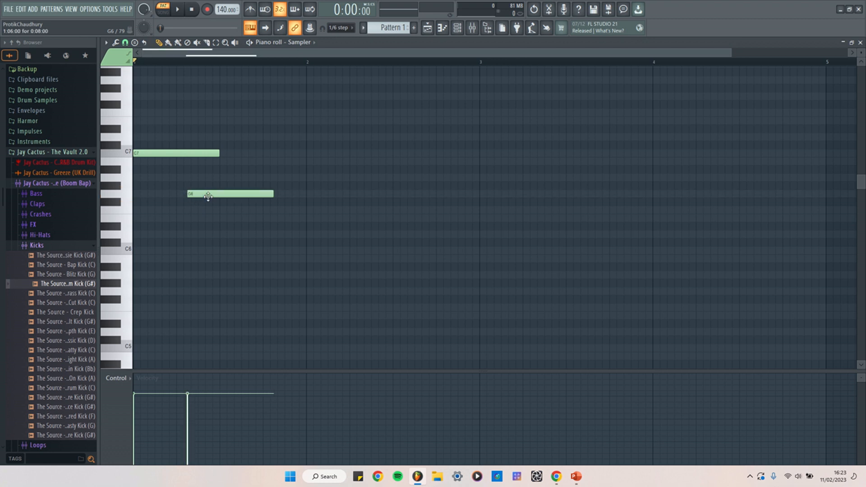
pyautogui.moveTo(212, 192); pyautogui.dragTo(153, 168)
pyautogui.click(138, 194)
pyautogui.click(139, 218)
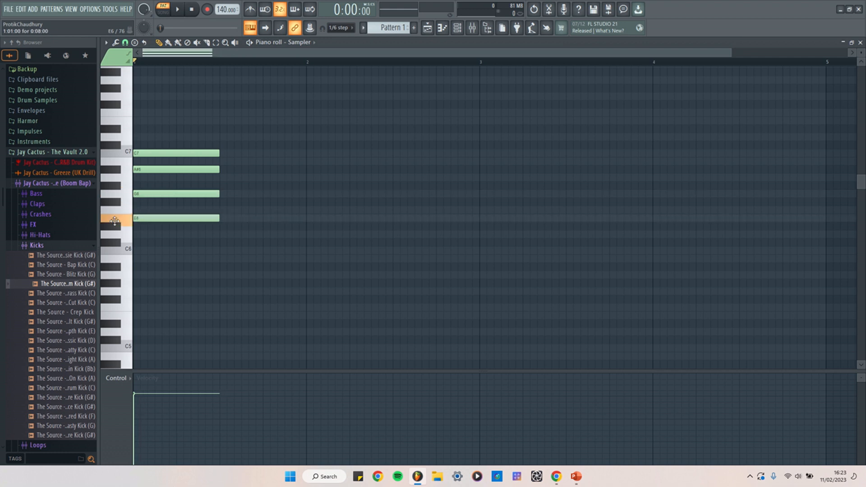
pyautogui.click(153, 243)
pyautogui.click(158, 267)
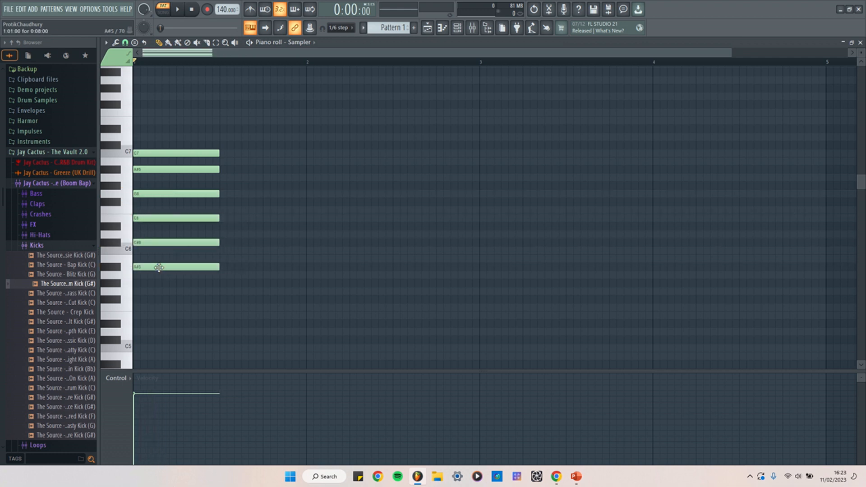
# Erase the stacked notes and build a half-bar C major chord from C7, E7 and G7 at bar 1
pyautogui.moveTo(177, 293); pyautogui.dragTo(192, 124)
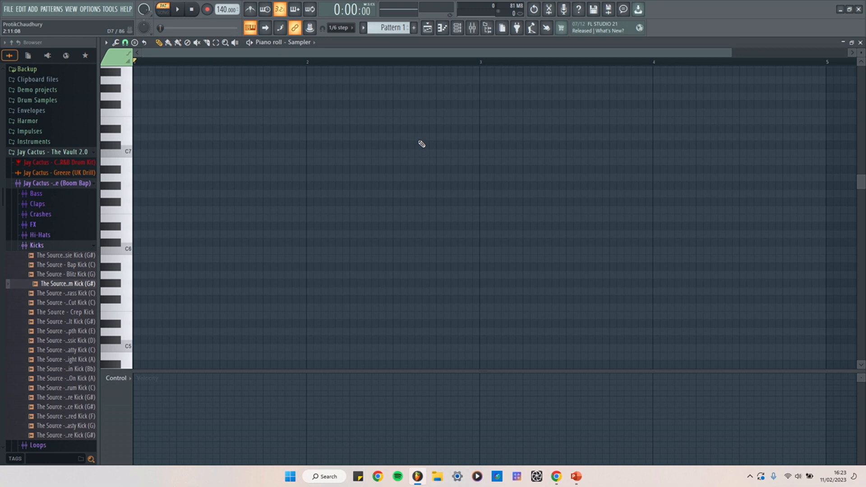
pyautogui.click(152, 129)
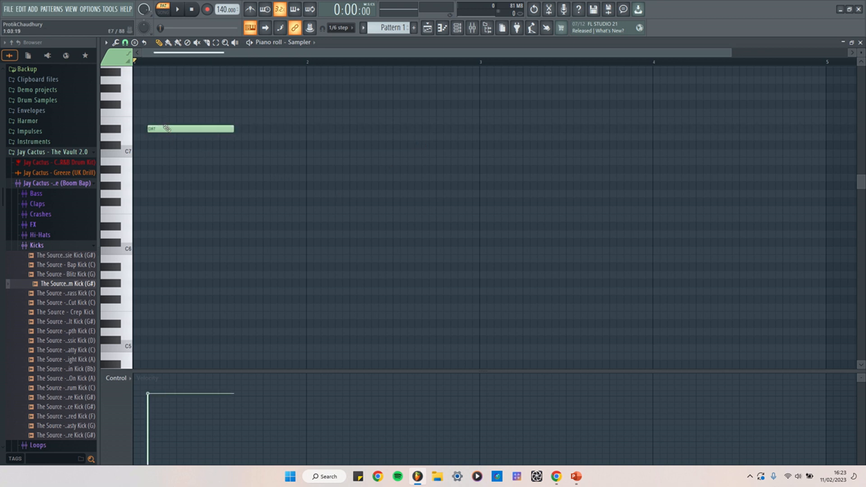
pyautogui.moveTo(163, 129); pyautogui.dragTo(149, 153)
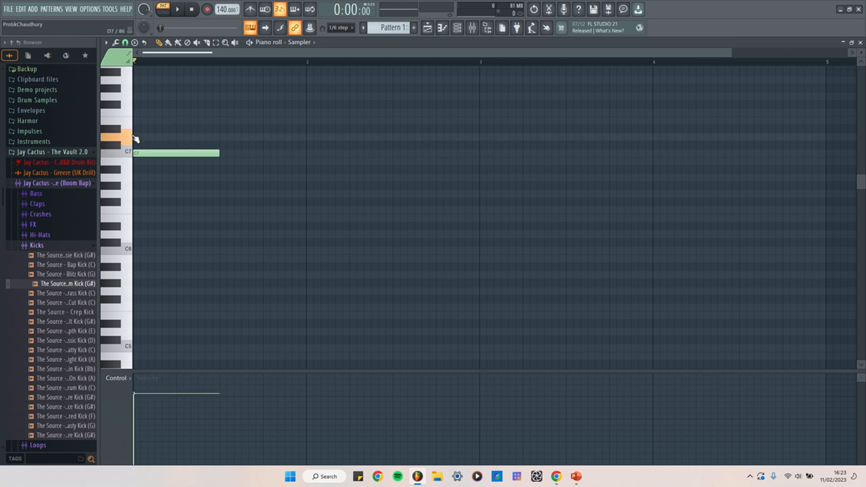
pyautogui.click(141, 137)
pyautogui.click(143, 121)
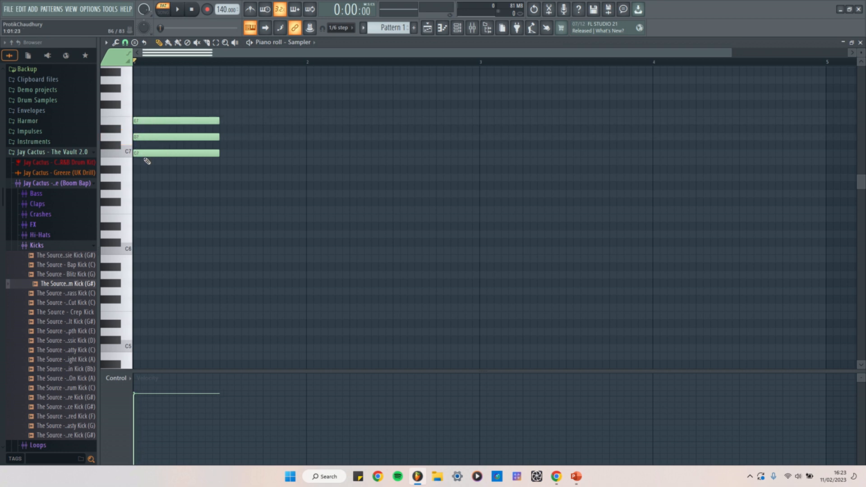
pyautogui.moveTo(153, 119); pyautogui.dragTo(154, 104)
pyautogui.moveTo(140, 134); pyautogui.dragTo(137, 120)
pyautogui.scroll(3, 227, 150)
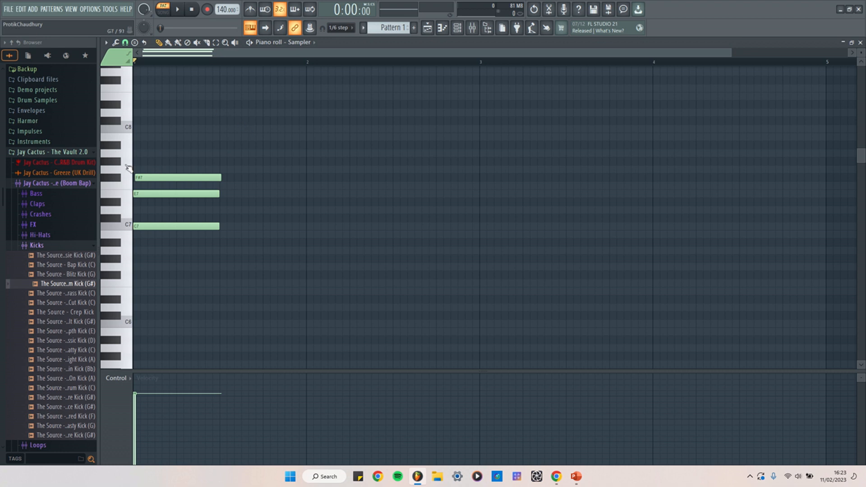
pyautogui.moveTo(145, 177); pyautogui.dragTo(143, 169)
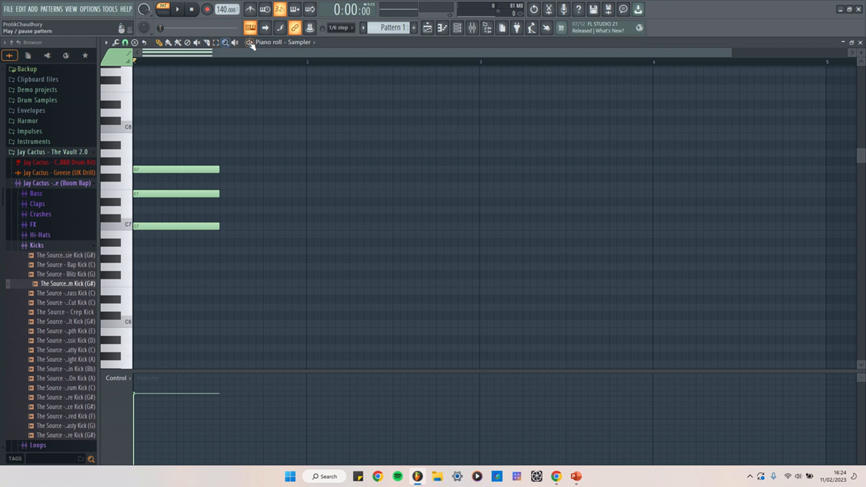
pyautogui.press('d')
pyautogui.moveTo(177, 245)
pyautogui.mouseDown()
pyautogui.moveTo(170, 135)
pyautogui.moveTo(167, 258)
pyautogui.mouseUp()
pyautogui.press('e')
pyautogui.press('t')
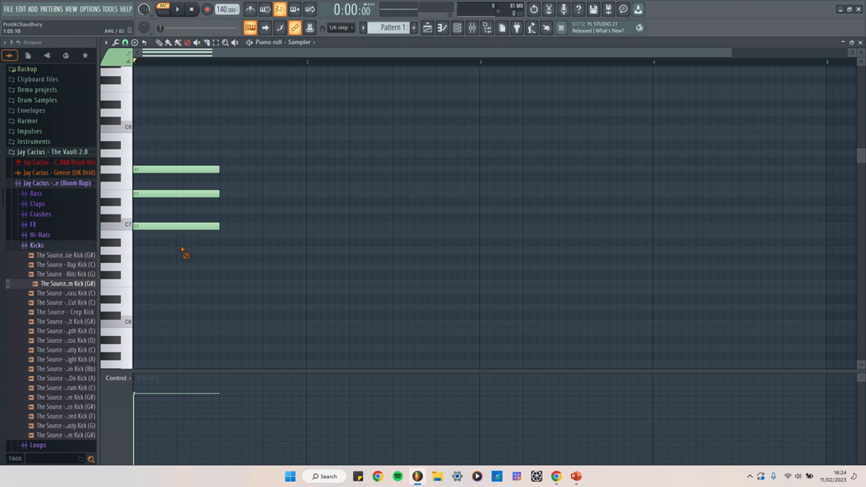
# Slice the three chord notes into uneven pieces with the Slice tool, using four vertical and diagonal cuts
pyautogui.press('c')
pyautogui.moveTo(177, 246); pyautogui.dragTo(175, 119)
pyautogui.moveTo(180, 267); pyautogui.dragTo(240, 90)
pyautogui.moveTo(188, 276); pyautogui.dragTo(141, 98)
pyautogui.moveTo(181, 247); pyautogui.dragTo(215, 146)
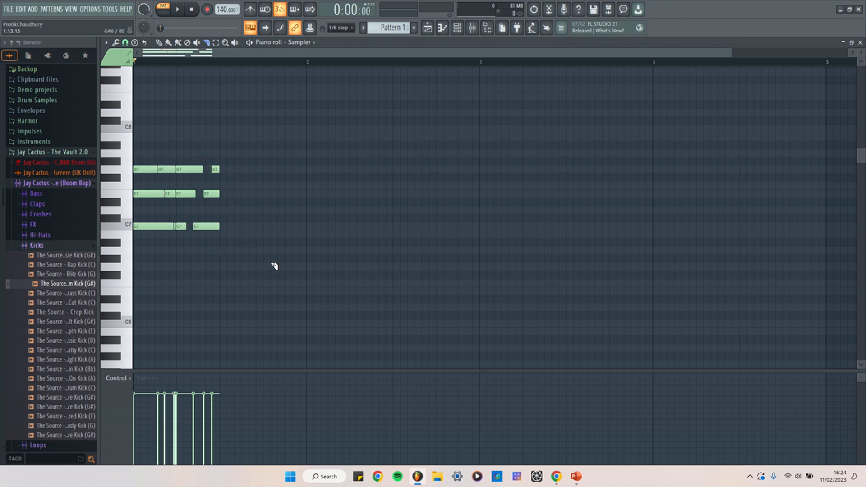
# Audition the sliced chord by scrubbing over it with the Playback tool, and close the piano roll
pyautogui.click(236, 42)
pyautogui.moveTo(159, 134)
pyautogui.mouseDown()
pyautogui.moveTo(147, 131)
pyautogui.moveTo(162, 131)
pyautogui.mouseUp()
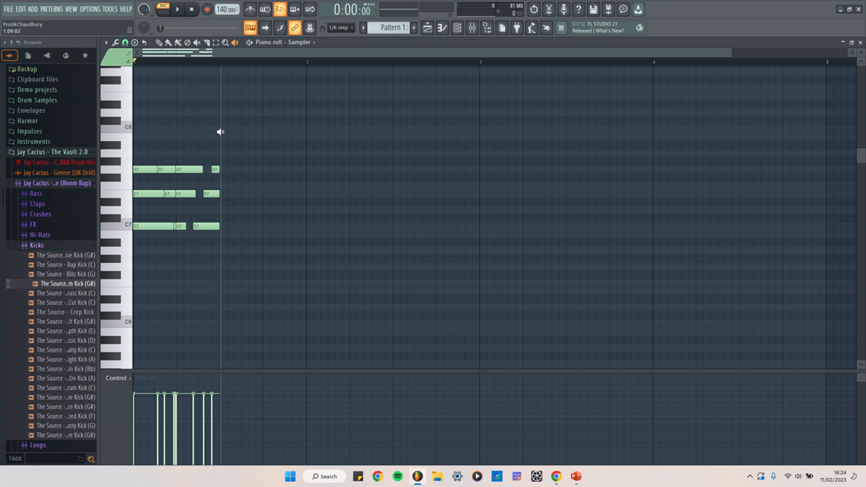
pyautogui.press('F7')
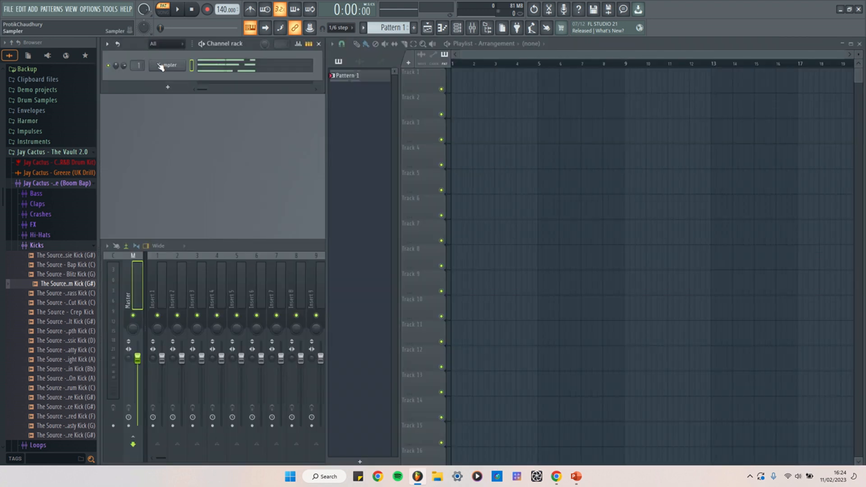
pyautogui.click(168, 87)
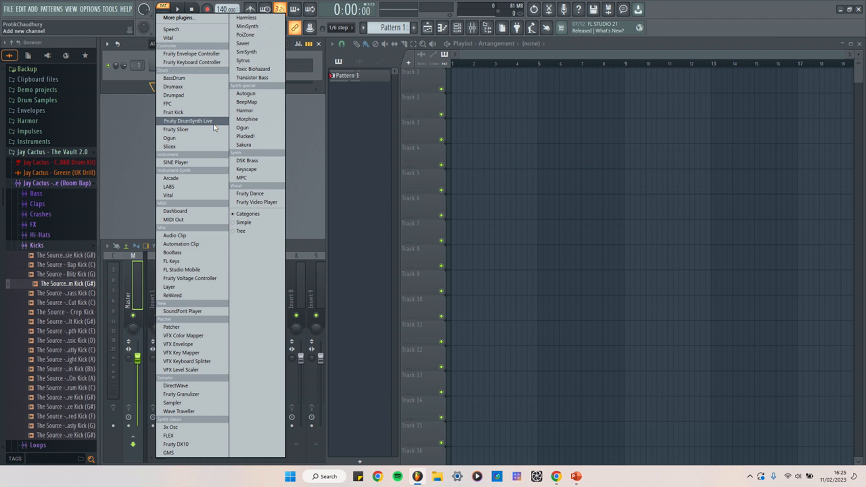
pyautogui.click(142, 82)
pyautogui.click(171, 68)
pyautogui.click(171, 84)
pyautogui.click(137, 89)
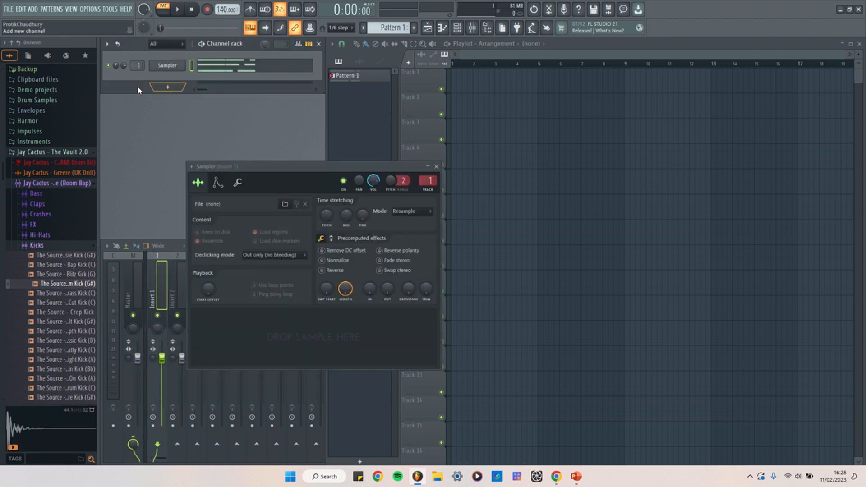
# Replace the Sampler channel's instrument with FLEX from the plugin picker
pyautogui.press('F8')
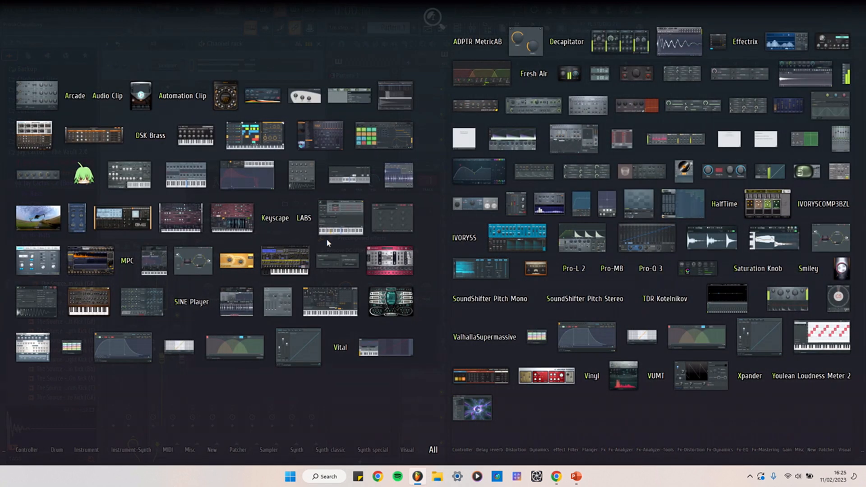
pyautogui.click(332, 147)
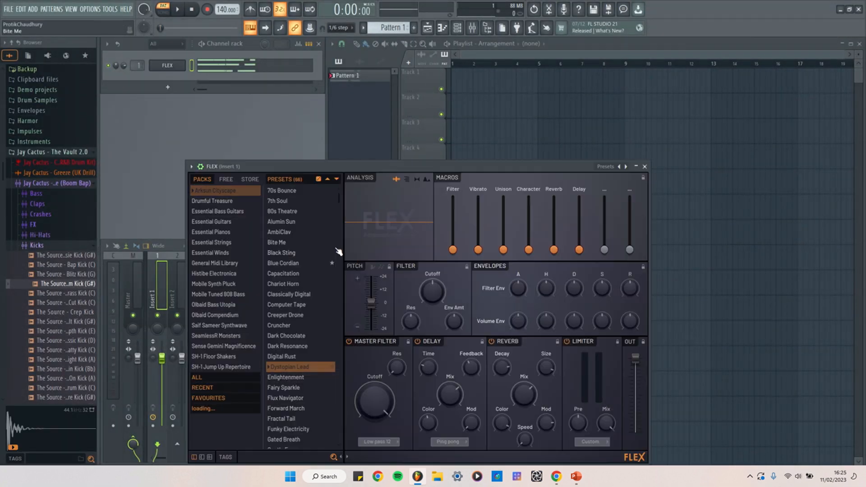
# Search the plugin picker for "patc", load Patcher on the Master, and close its window
pyautogui.press('F8')
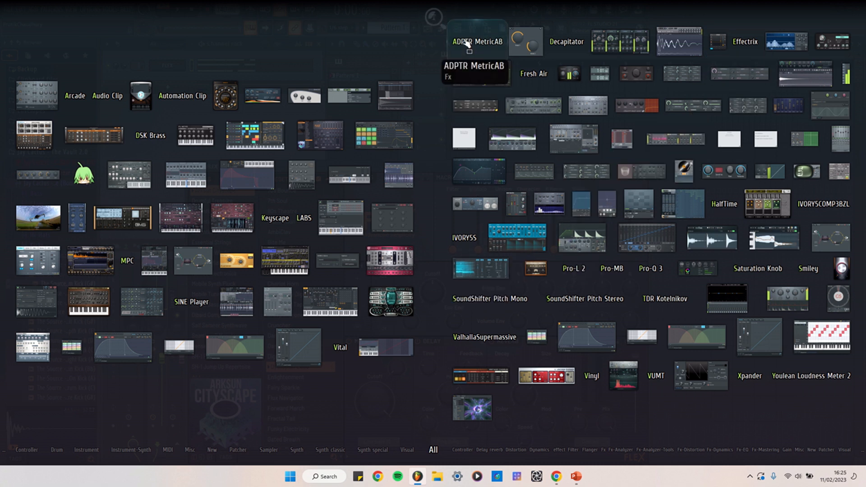
pyautogui.write('patc')
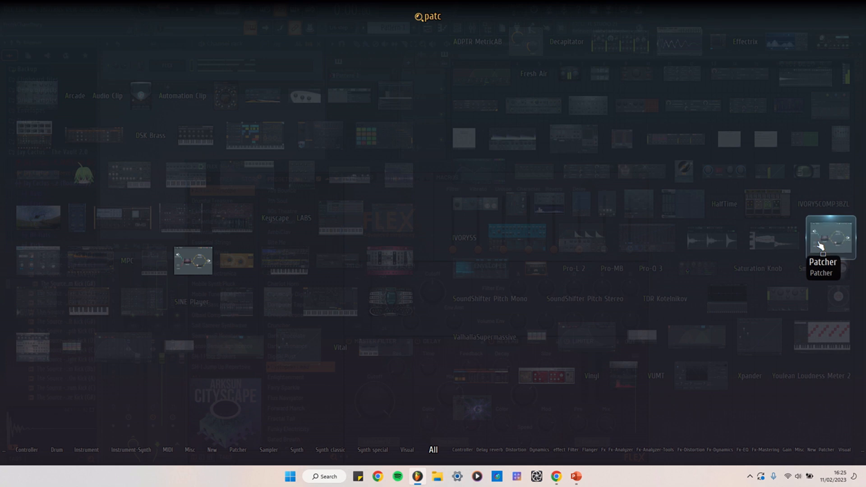
pyautogui.moveTo(820, 246); pyautogui.dragTo(179, 96)
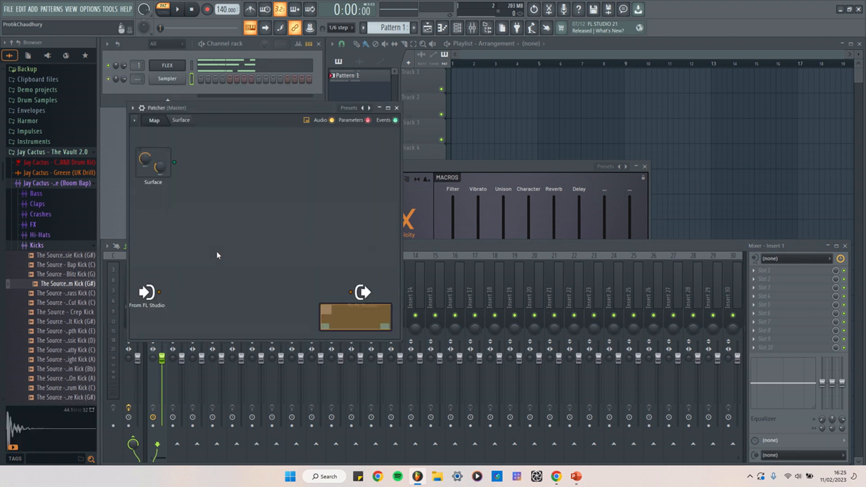
pyautogui.rightClick(227, 209)
pyautogui.press('Escape')
pyautogui.click(397, 109)
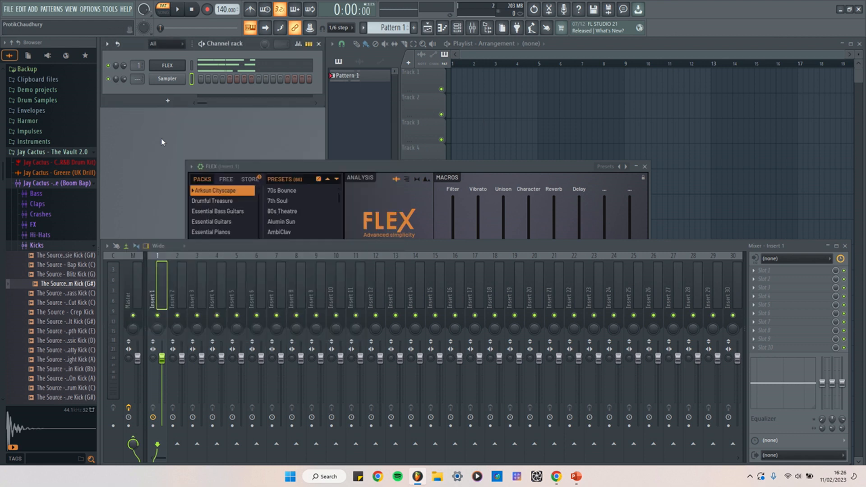
# Play the sliced chord from FLEX's piano roll and reposition the FLEX window just beneath the channel rack
pyautogui.click(256, 71)
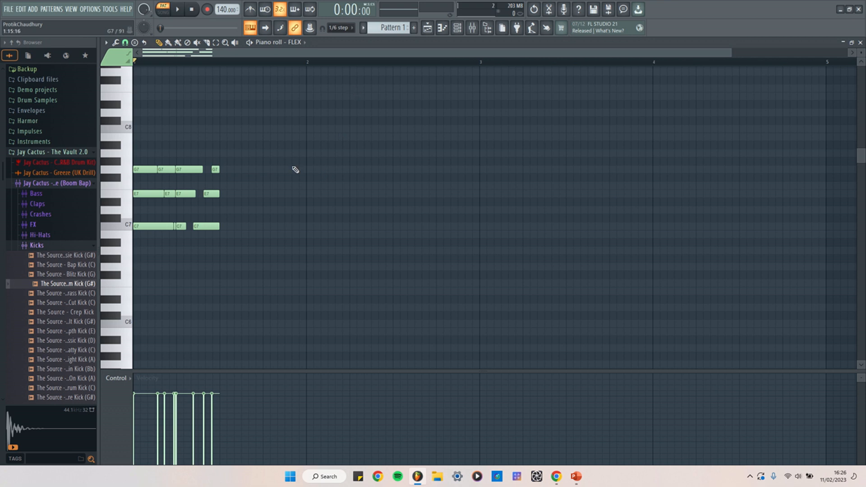
pyautogui.press('space')
pyautogui.press('space')
pyautogui.scroll(2, 543, 236)
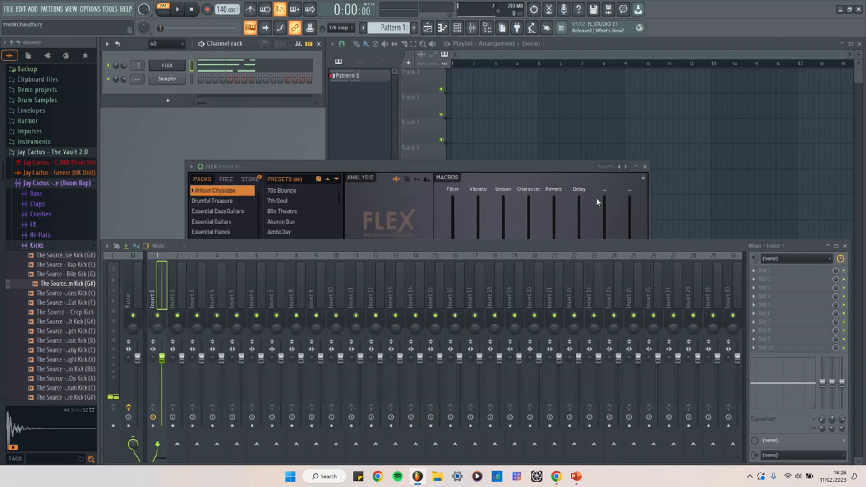
pyautogui.moveTo(317, 166); pyautogui.dragTo(233, 146)
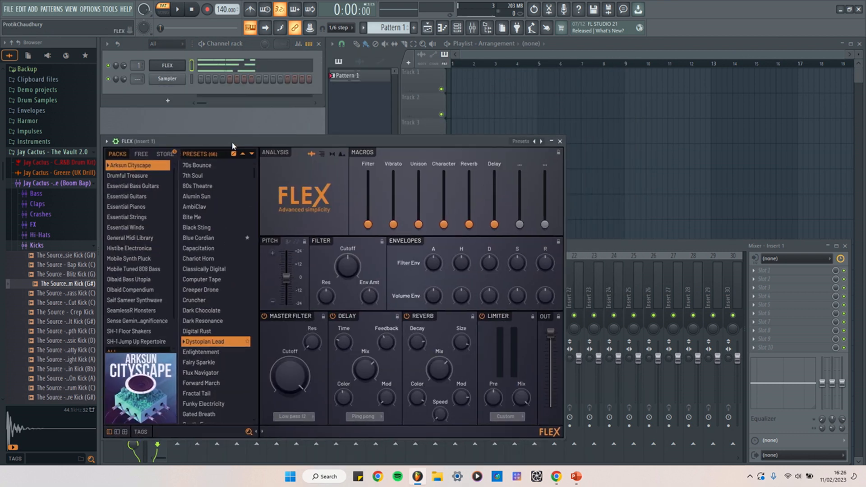
pyautogui.moveTo(329, 143); pyautogui.dragTo(322, 119)
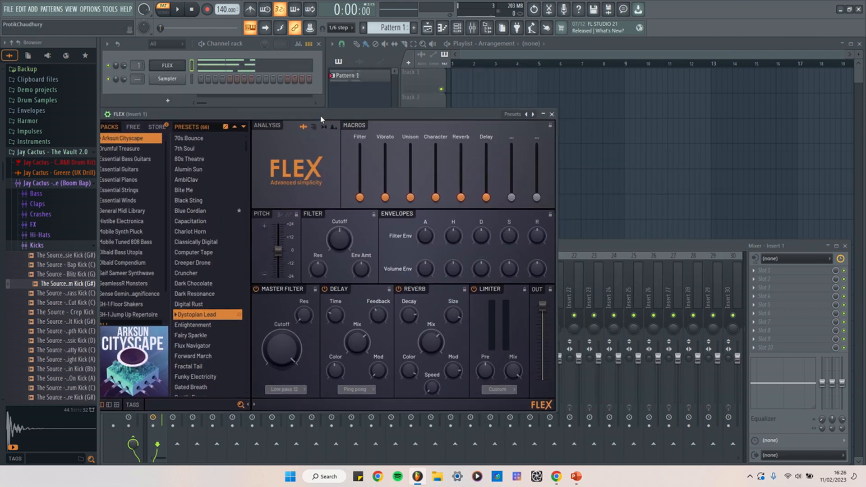
# Place Pattern 1 on Track 1 at bar 1 of the playlist and play it in song mode at a lower system volume
pyautogui.click(450, 74)
pyautogui.press('space')
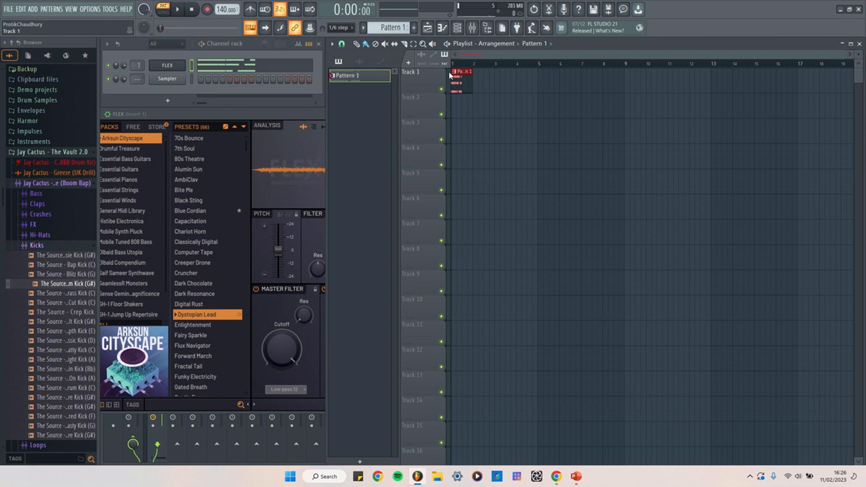
pyautogui.click(167, 13)
pyautogui.press('space')
pyautogui.press('XF86AudioLowerVolume')
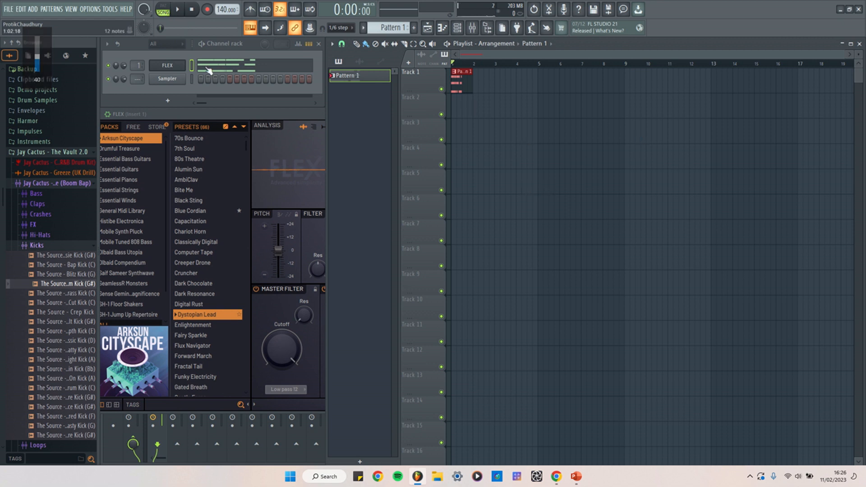
# Open FLEX's piano roll and preview randomizing the notes' pan and velocity levels with the Randomizer, discarding the changes
pyautogui.click(167, 65)
pyautogui.click(241, 67)
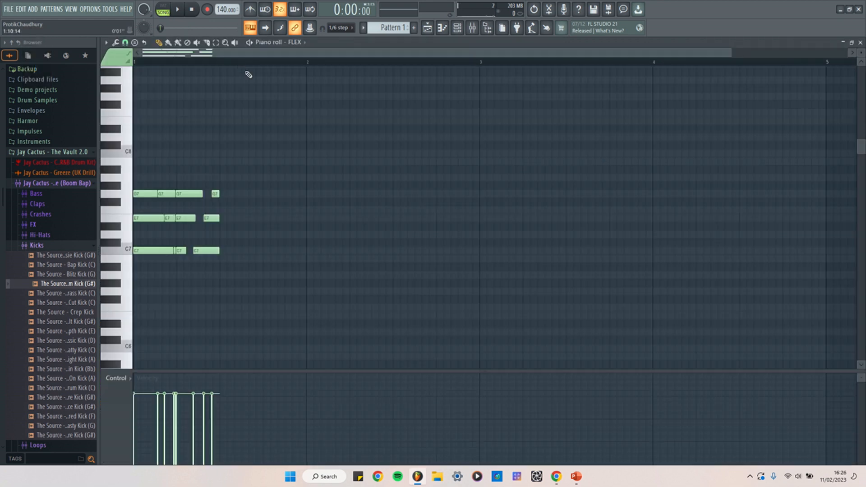
pyautogui.moveTo(381, 53); pyautogui.dragTo(288, 56)
pyautogui.hotkey('alt', 'r')
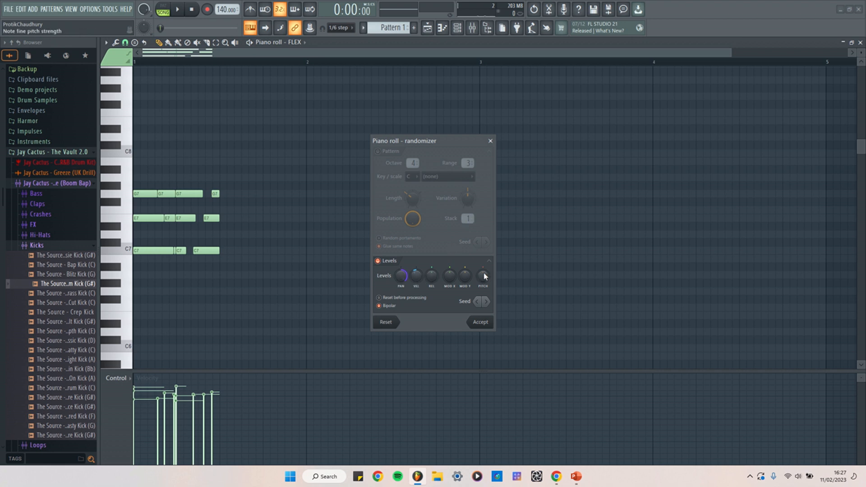
pyautogui.click(490, 141)
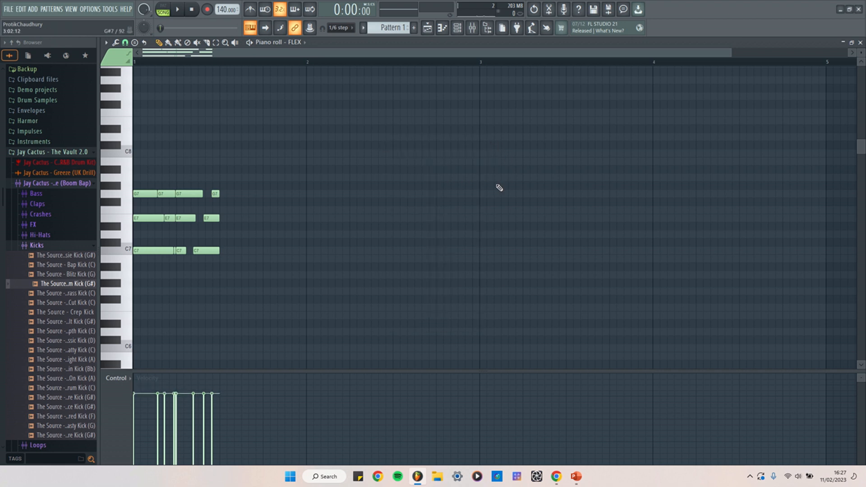
# Preview chopping FLEX's notes with the Chopper and arpeggiating them with the Arpeggiator, discarding both changes
pyautogui.hotkey('alt', 'u')
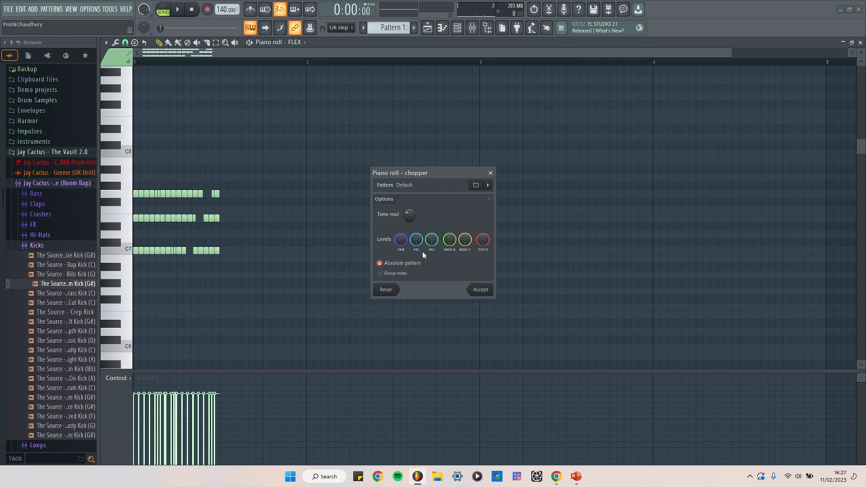
pyautogui.click(490, 174)
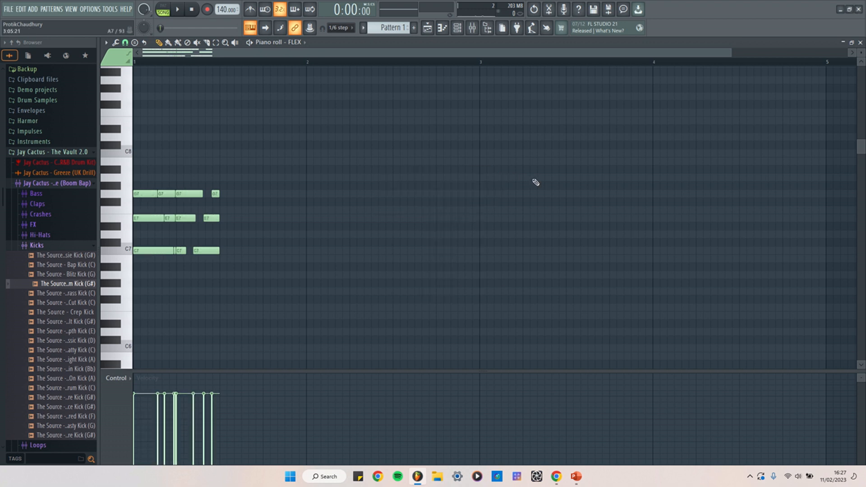
pyautogui.hotkey('alt', 'a')
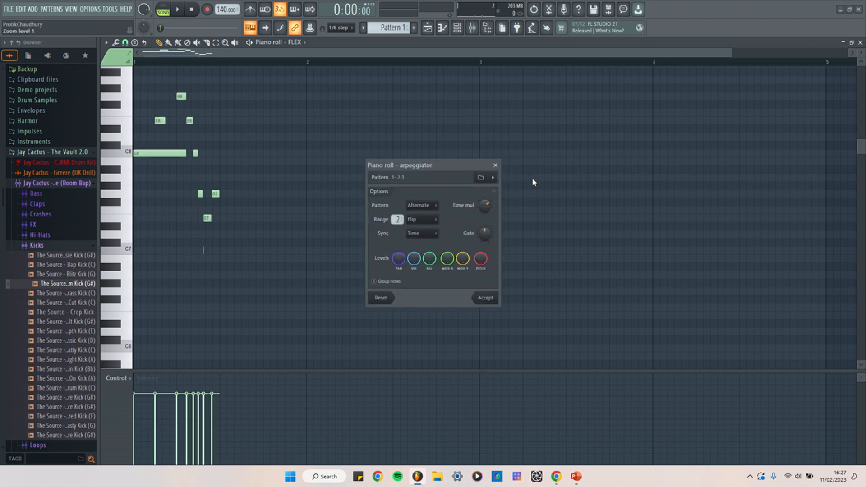
pyautogui.click(496, 165)
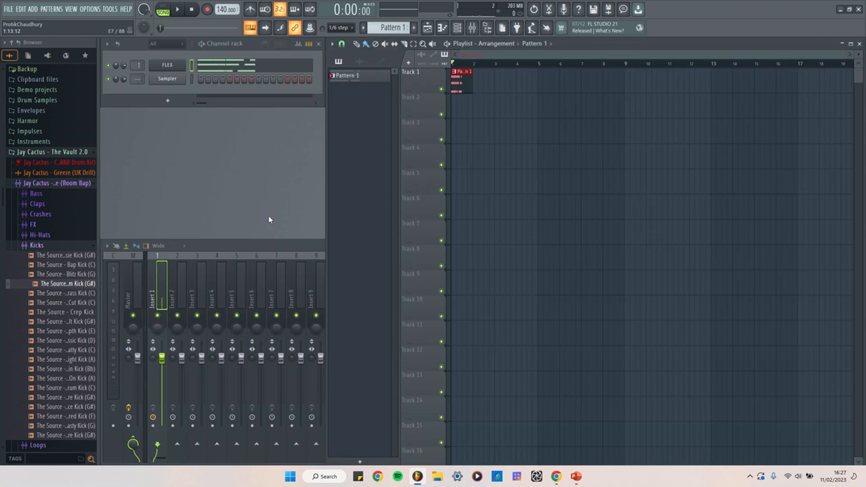
# Glance through the plugin picker, and load Fruity Reeverb 2 into effect slot 1 of mixer Insert 1
pyautogui.press('F8')
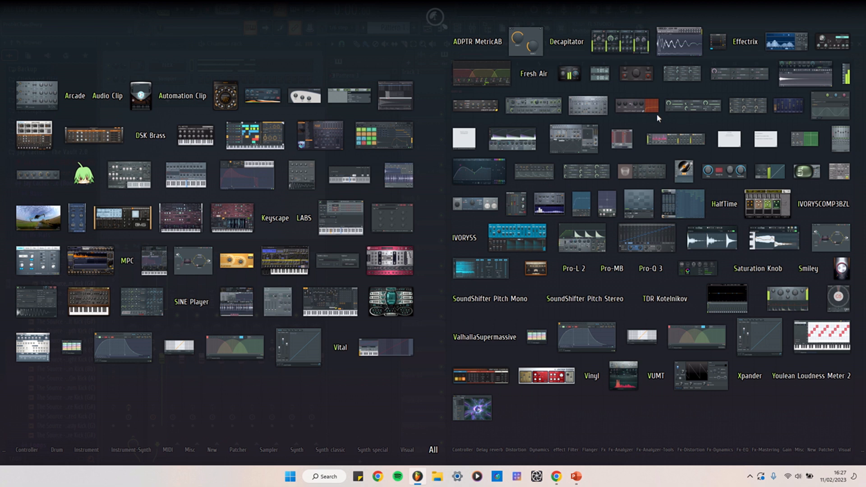
pyautogui.press('F8')
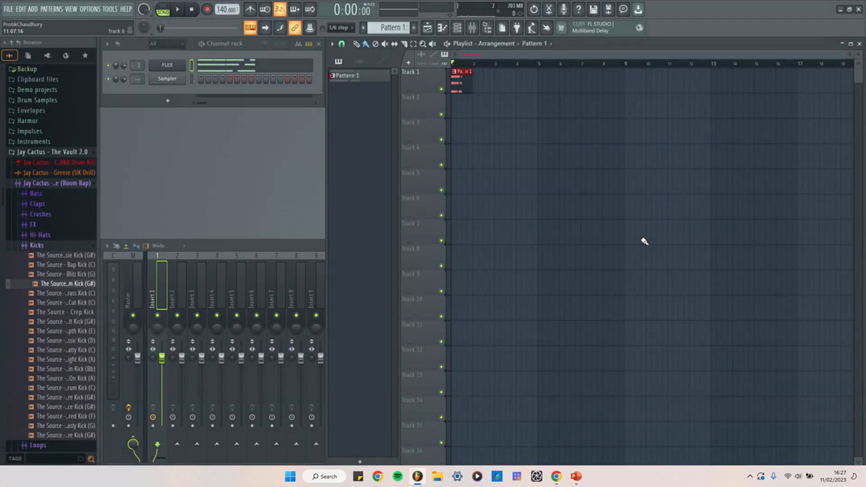
pyautogui.click(156, 278)
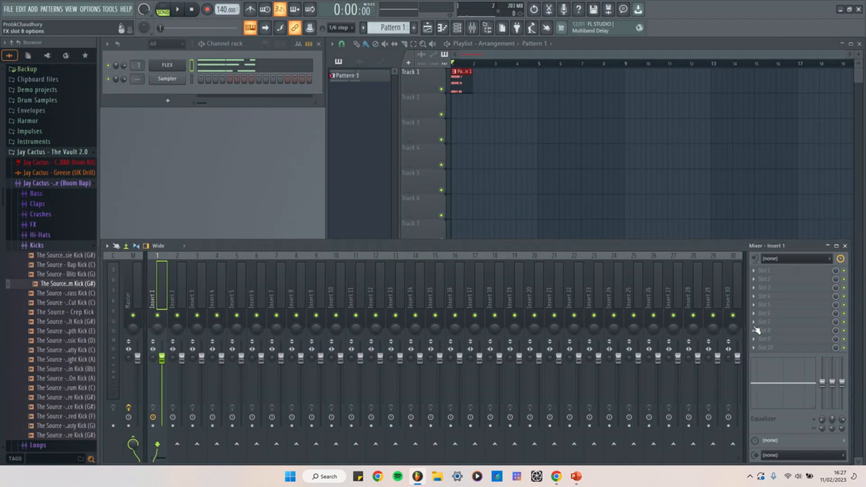
pyautogui.click(767, 274)
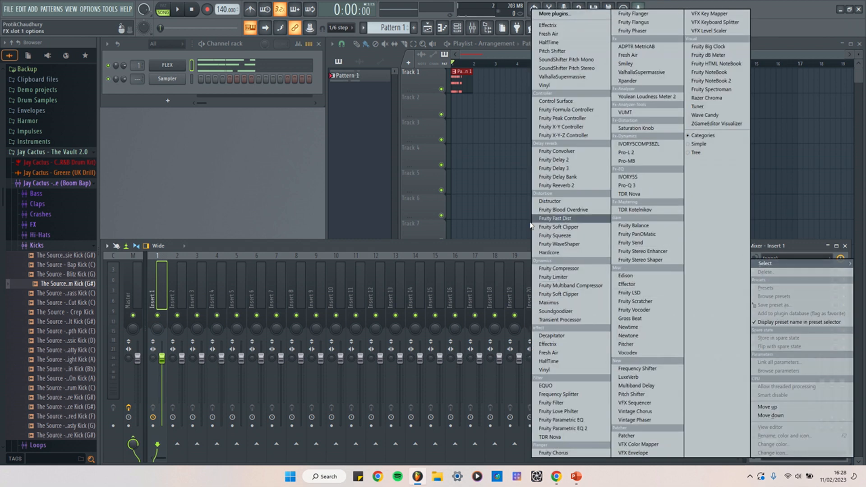
pyautogui.click(572, 185)
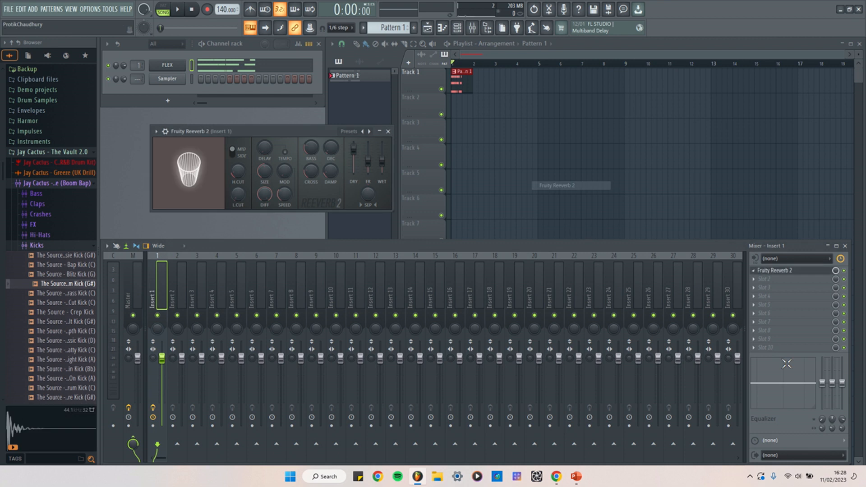
# Load LuxeVerb into effect slot 2 of Insert 1 and close its window
pyautogui.click(760, 283)
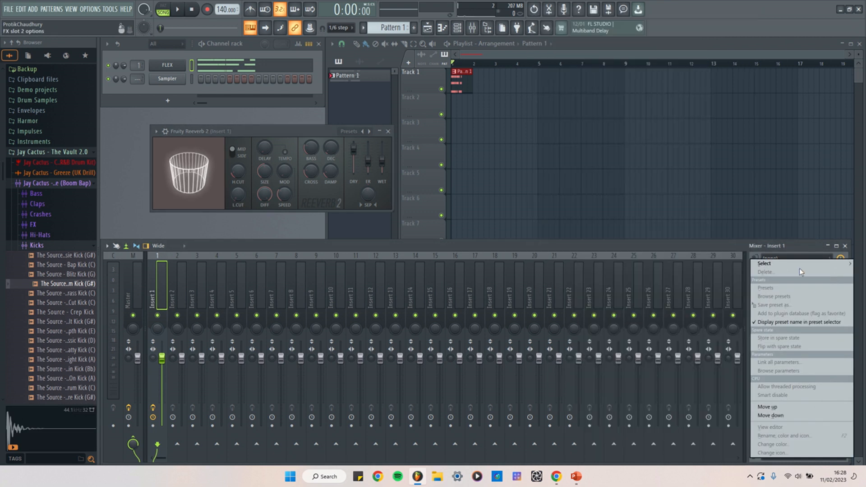
pyautogui.moveTo(800, 267)
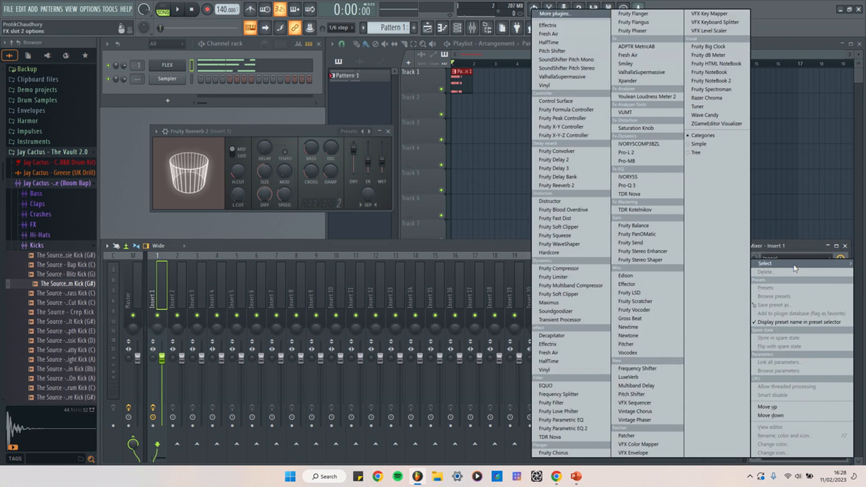
pyautogui.click(631, 379)
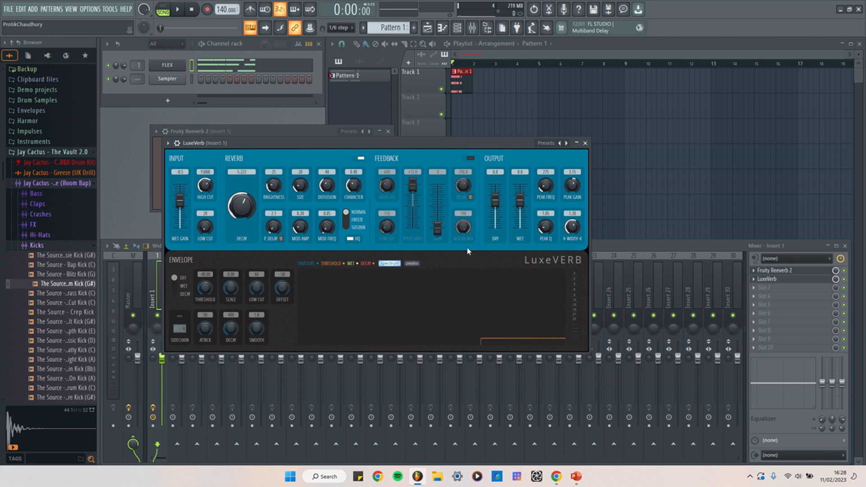
pyautogui.click(586, 144)
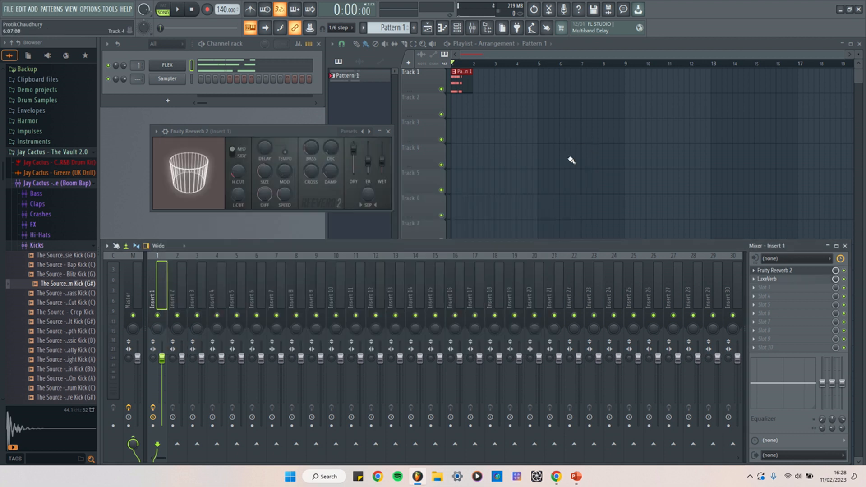
# Load Pro-Q 3 into effect slot 3 of Insert 1 and close its window
pyautogui.click(759, 290)
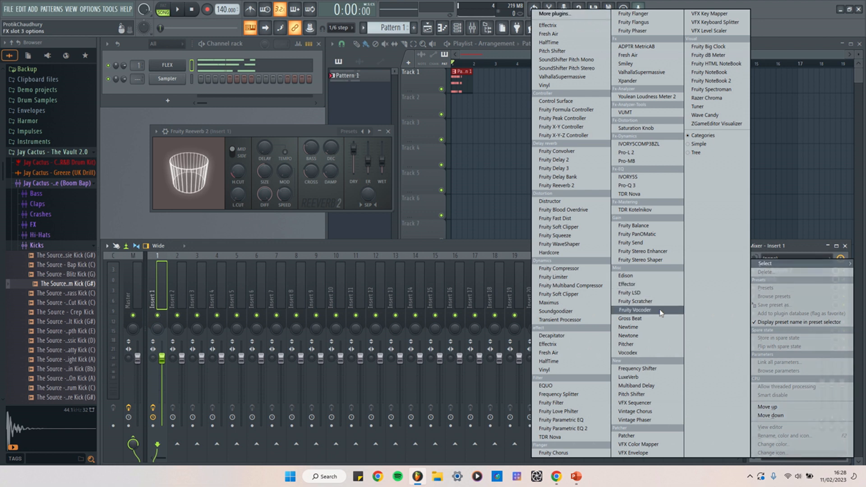
pyautogui.click(641, 186)
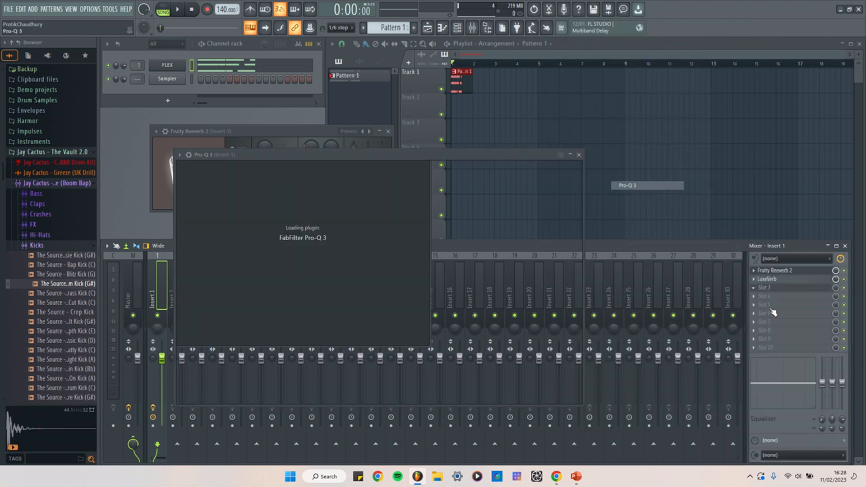
pyautogui.click(579, 156)
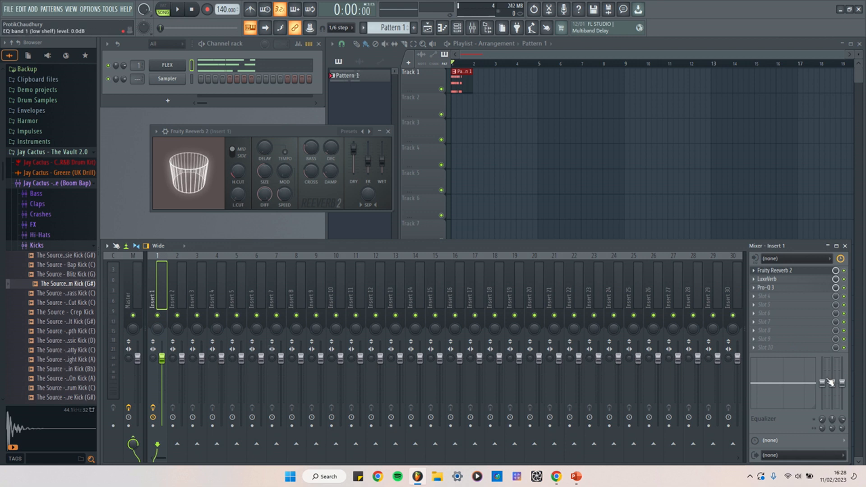
# Delete Pro-Q 3 and shape Insert 1's built-in EQ: cut the lows, boost the mid band about 9.6 dB and the high shelf about 5.6 dB
pyautogui.moveTo(829, 383)
pyautogui.mouseDown()
pyautogui.moveTo(827, 408)
pyautogui.moveTo(833, 369)
pyautogui.mouseUp()
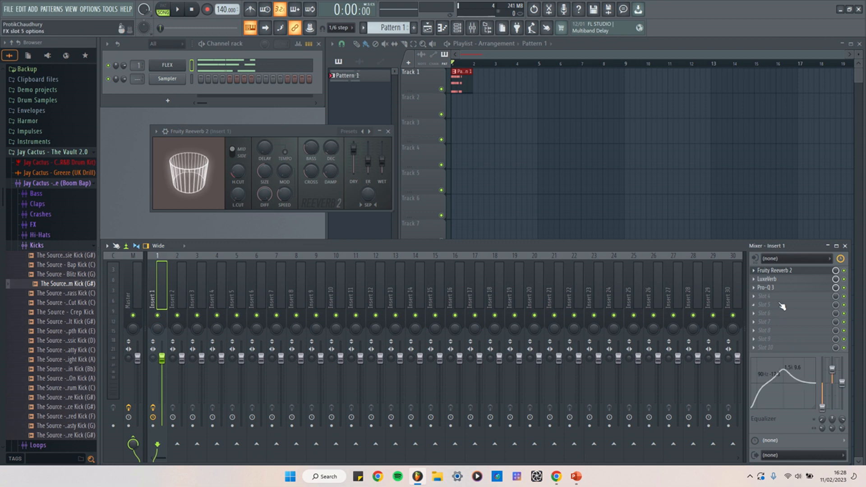
pyautogui.rightClick(756, 293)
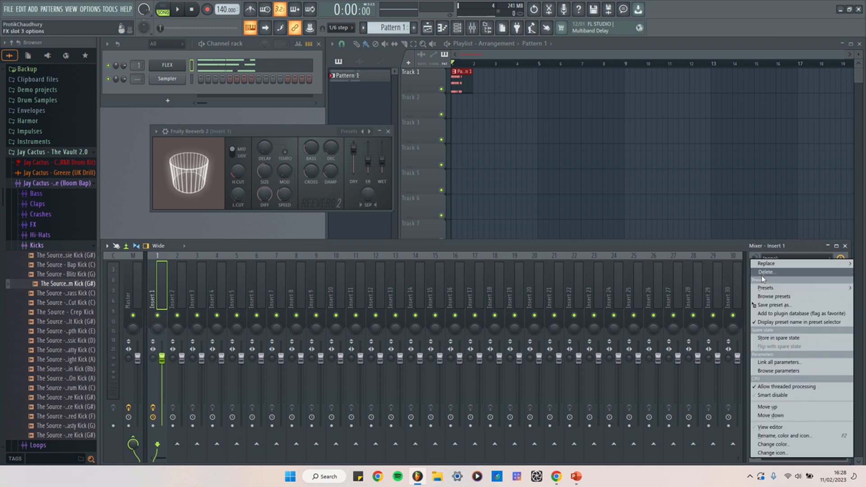
pyautogui.click(762, 275)
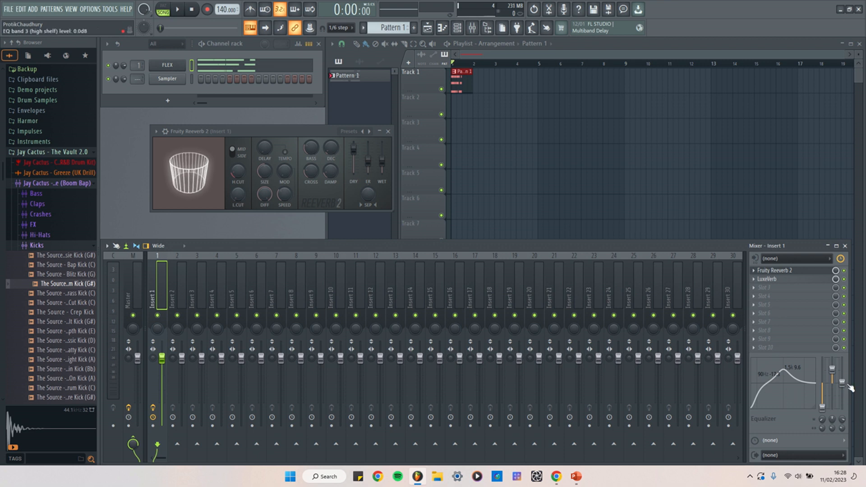
pyautogui.moveTo(842, 384)
pyautogui.mouseDown()
pyautogui.moveTo(843, 398)
pyautogui.moveTo(843, 364)
pyautogui.moveTo(843, 376)
pyautogui.mouseUp()
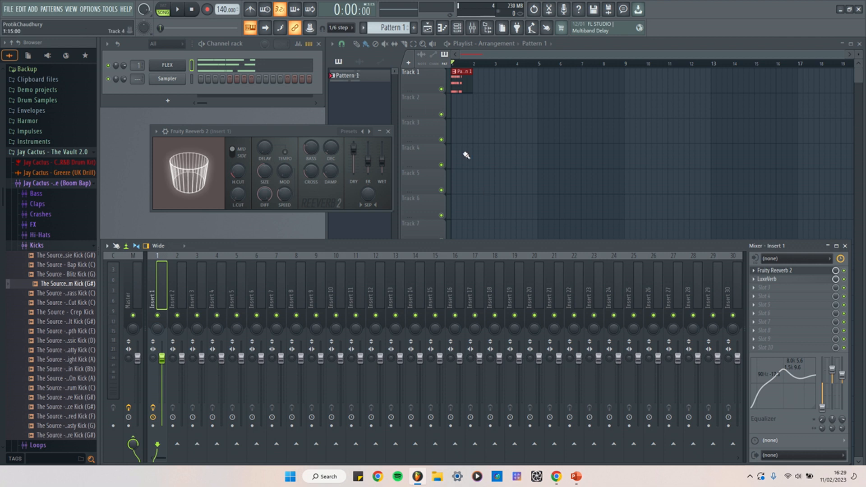
pyautogui.click(384, 103)
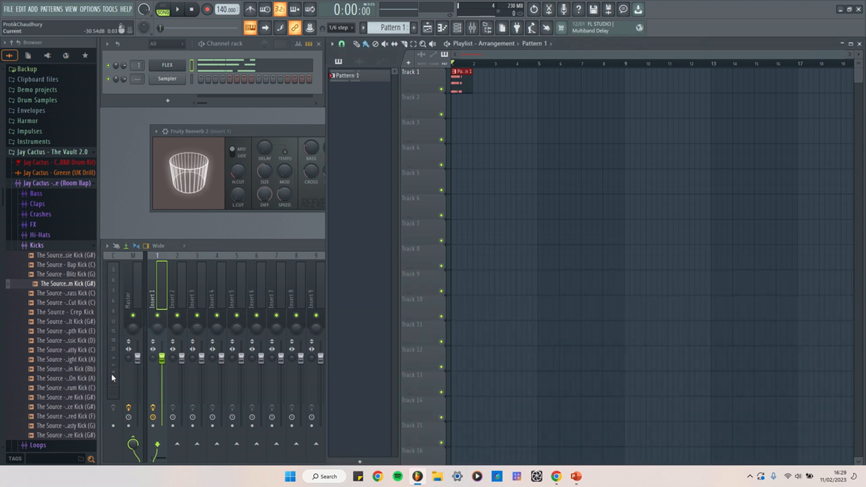
# Open the File settings, collapse the browser's Boom Bap kit, and highlight The Vault 2.0 path among the browser extra search folders
pyautogui.scroll(-4, 49, 297)
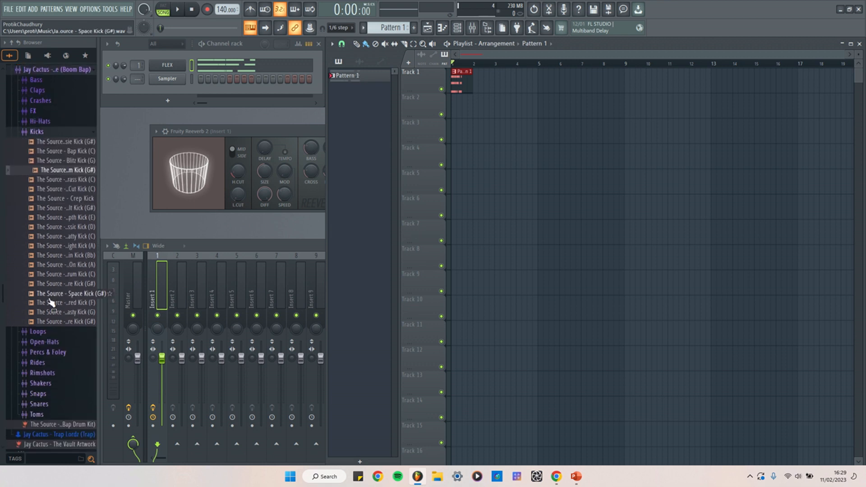
pyautogui.scroll(4, 51, 303)
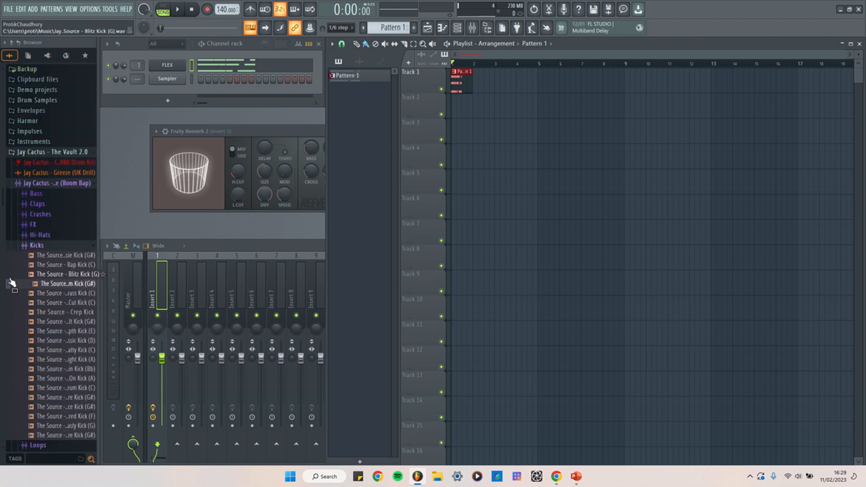
pyautogui.click(110, 9)
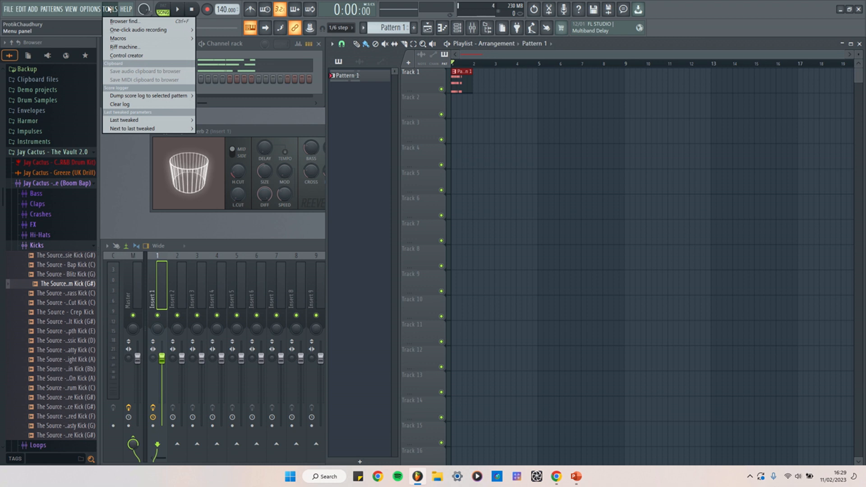
pyautogui.moveTo(89, 10)
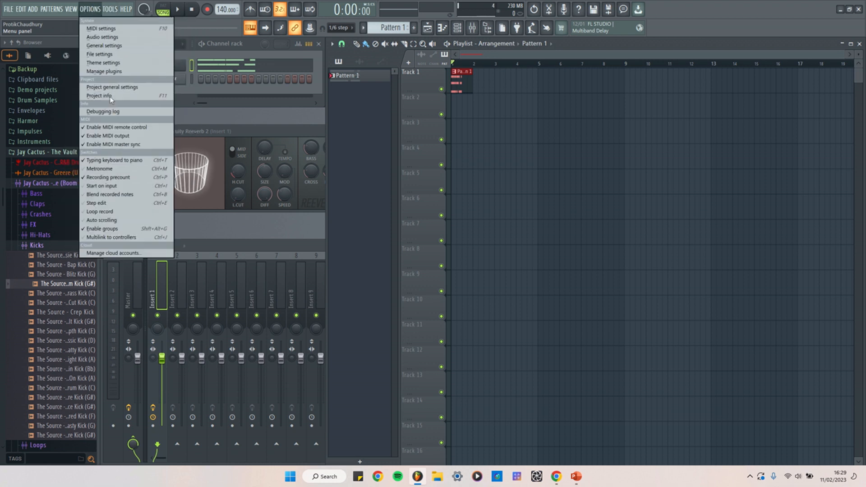
pyautogui.click(113, 54)
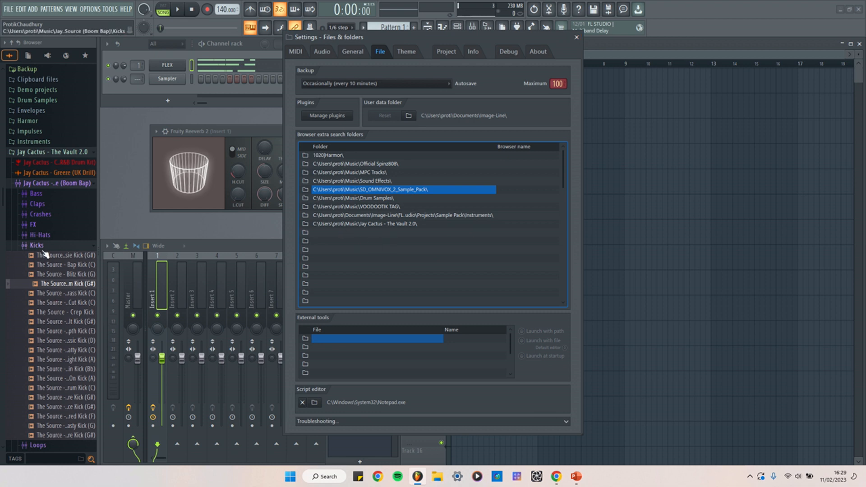
pyautogui.click(39, 184)
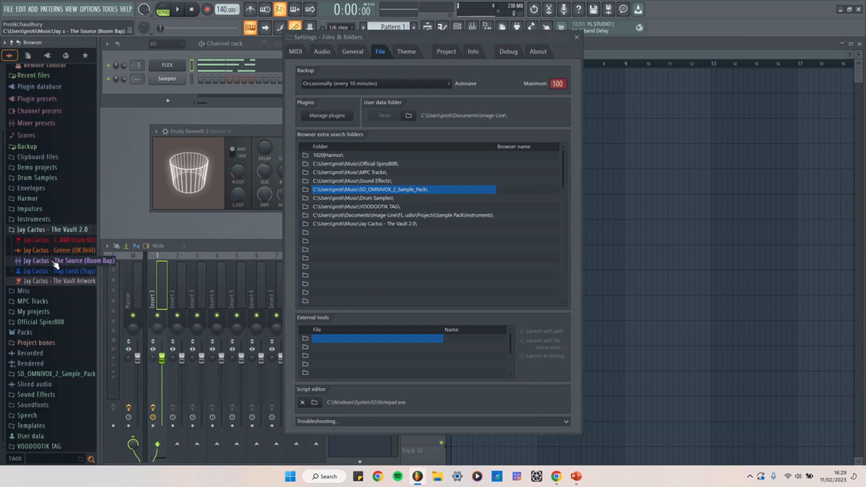
pyautogui.click(397, 226)
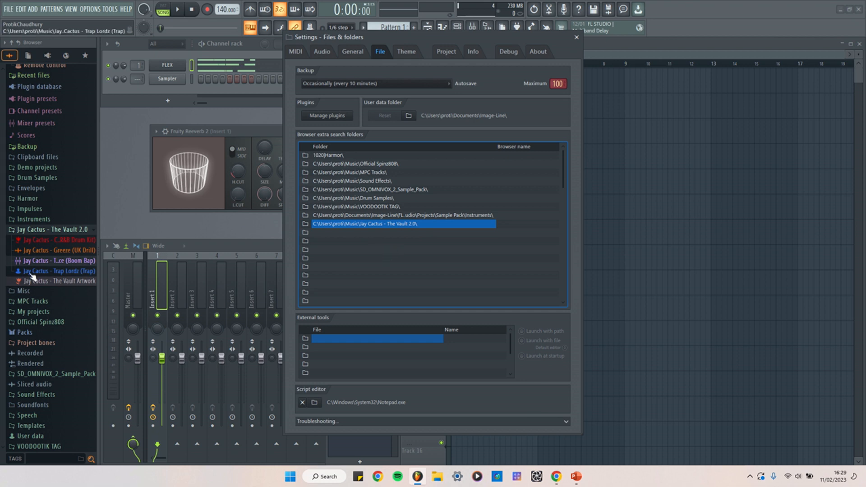
# Look up the Drum Samples folder in the browser to match its search path, then close the settings window
pyautogui.scroll(2, 33, 233)
pyautogui.click(33, 233)
pyautogui.click(35, 233)
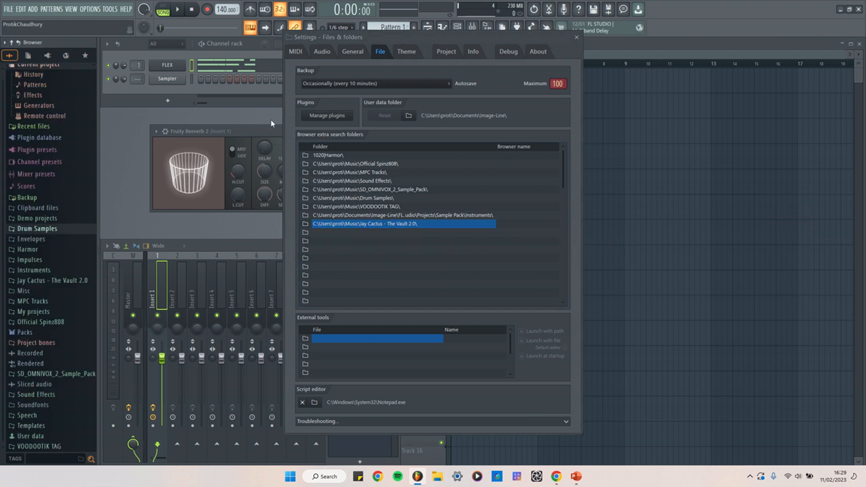
pyautogui.moveTo(465, 41); pyautogui.dragTo(690, 137)
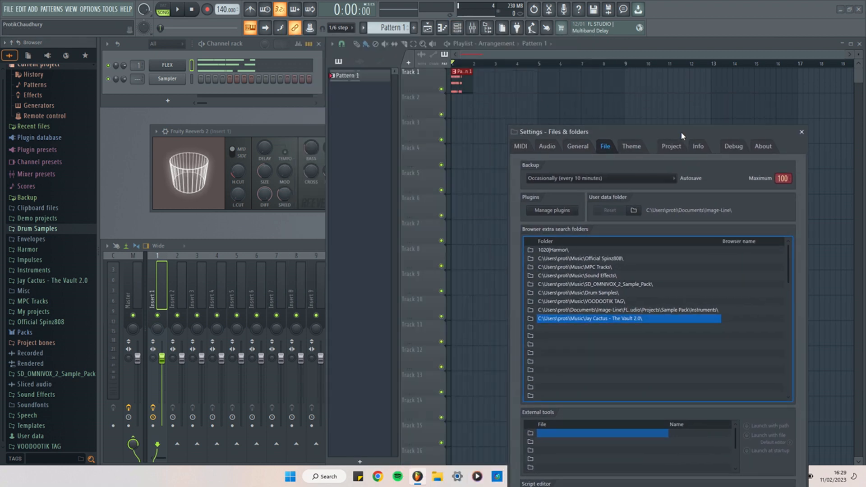
pyautogui.click(803, 133)
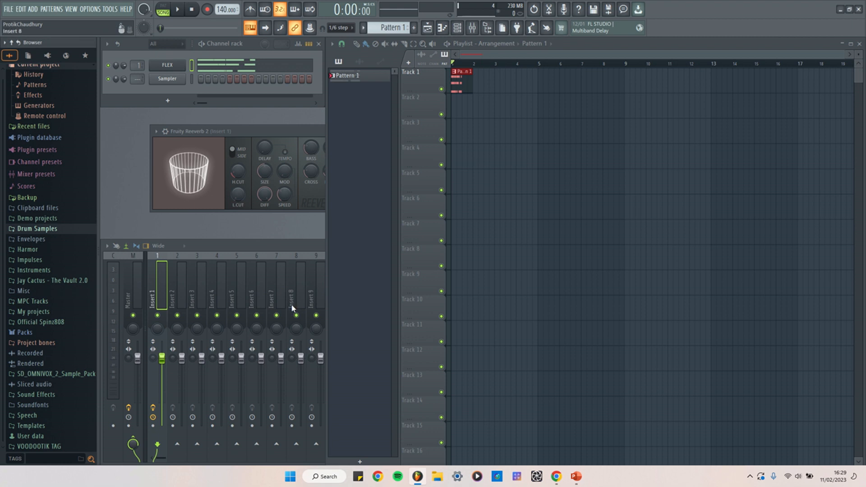
# Expand the Drum Samples folder, and place Greeze - Brains Clap from The Vault 2.0's UK Drill kit on Track 2 at bar 2
pyautogui.click(34, 230)
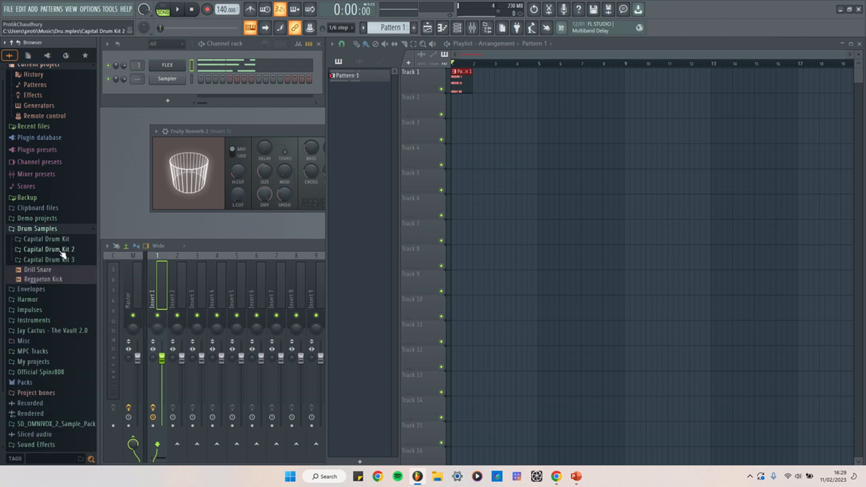
pyautogui.click(61, 331)
pyautogui.click(74, 351)
pyautogui.click(45, 353)
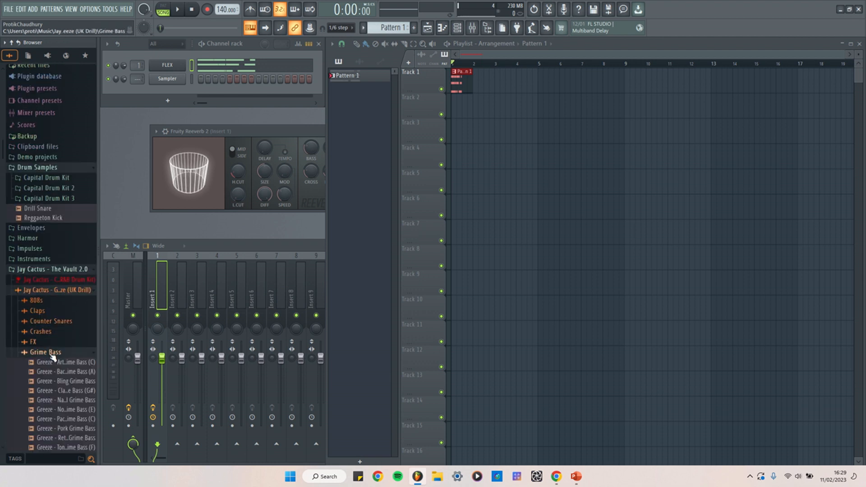
pyautogui.click(45, 352)
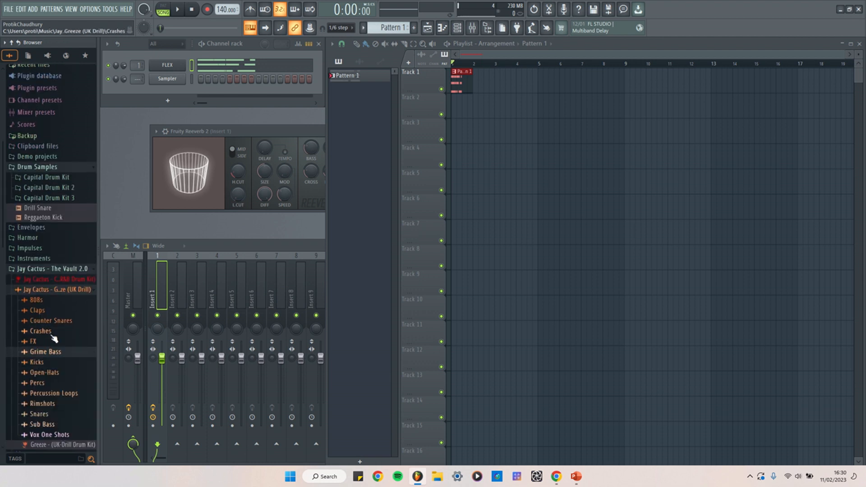
pyautogui.click(38, 311)
pyautogui.moveTo(52, 330); pyautogui.dragTo(472, 108)
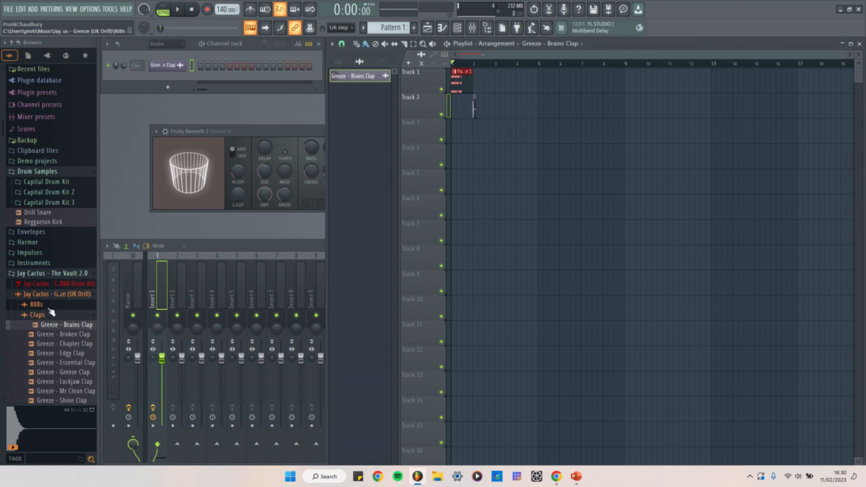
# Place Greeze - Rider 808 from the UK Drill kit's 808s folder on Track 5 midway through bar 6, and open the clip's sample settings
pyautogui.click(36, 304)
pyautogui.moveTo(63, 343); pyautogui.dragTo(572, 181)
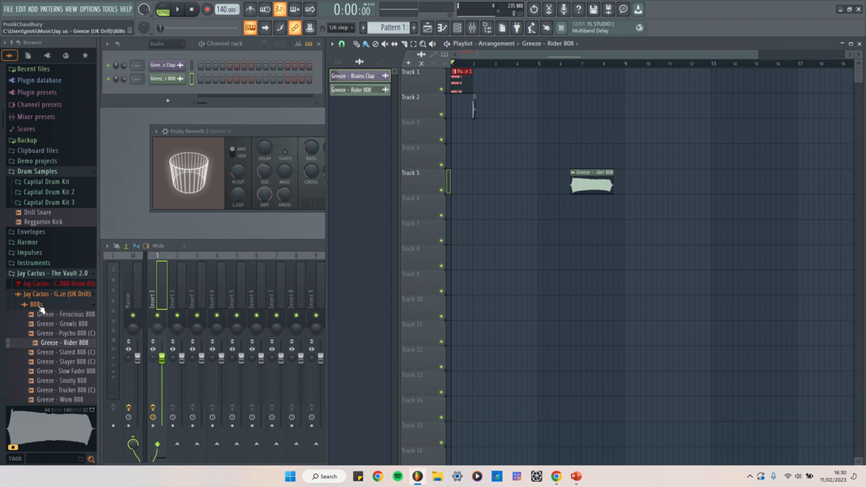
pyautogui.doubleClick(590, 182)
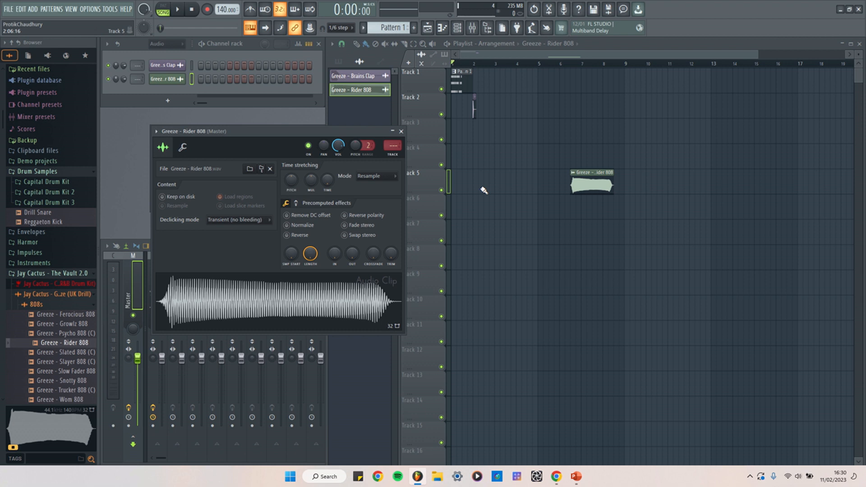
# Load Edison into the first effect slot of Insert 2, and bring the Rider 808 clip's waveform into it
pyautogui.click(137, 278)
pyautogui.click(180, 277)
pyautogui.click(761, 258)
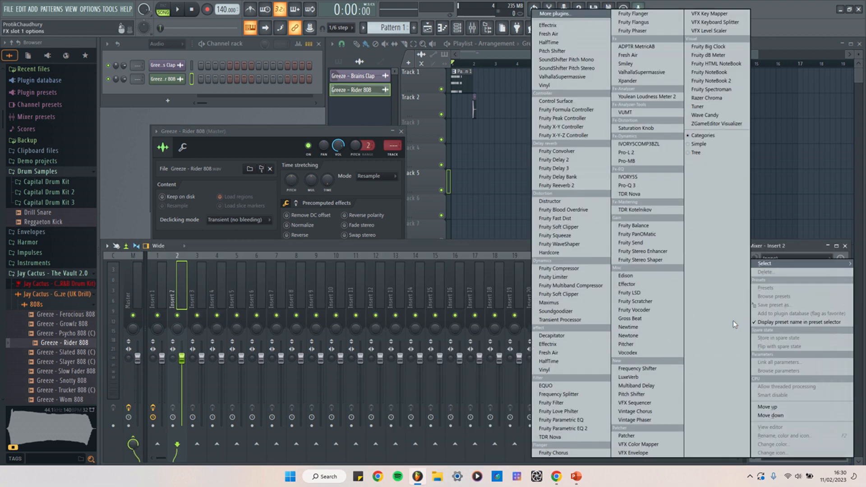
pyautogui.click(650, 279)
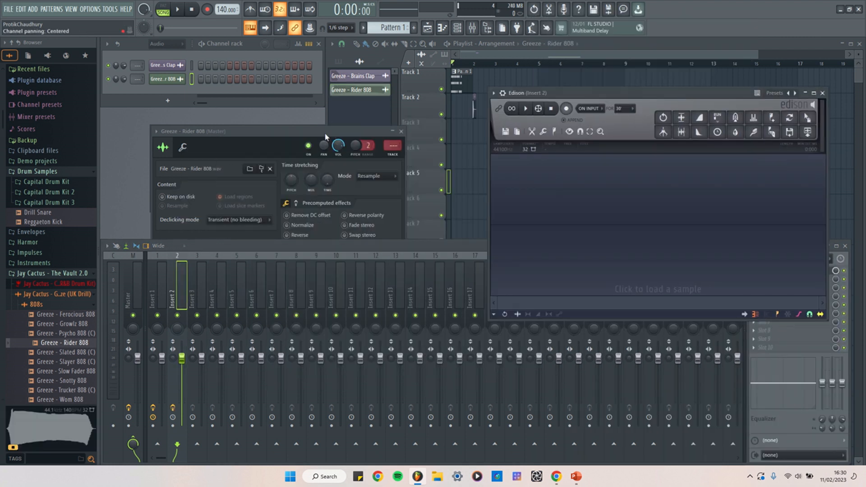
pyautogui.click(322, 135)
pyautogui.moveTo(267, 300); pyautogui.dragTo(617, 215)
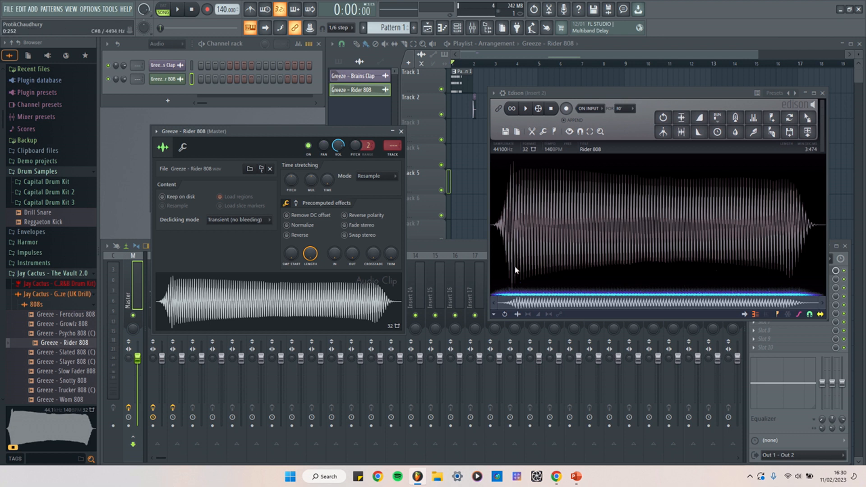
# View Edison's Load sample file dialog without loading anything, then close the Rider 808 sample settings and the Edison window
pyautogui.click(509, 132)
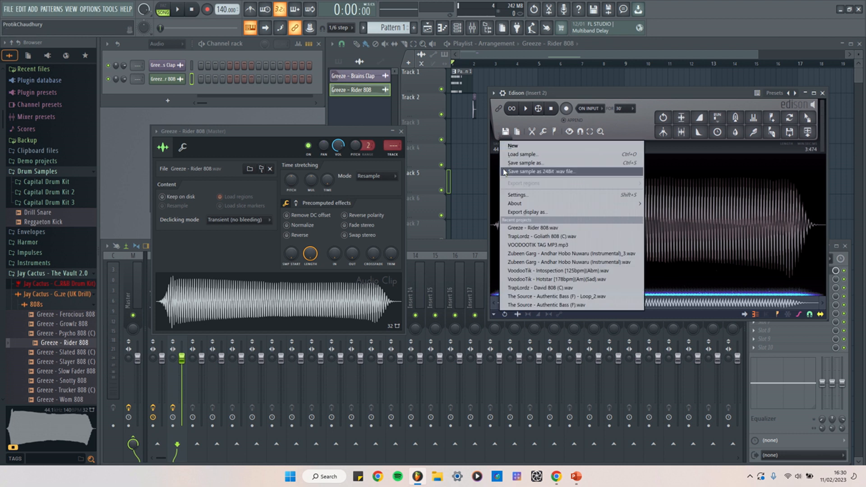
pyautogui.click(505, 154)
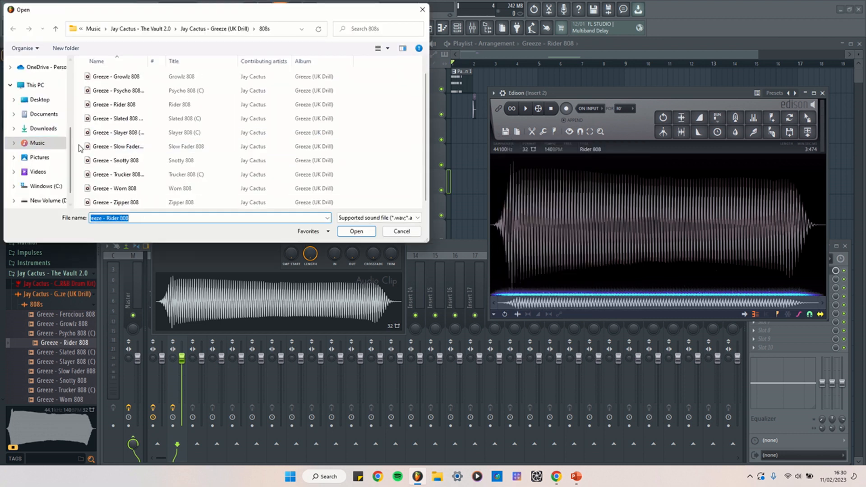
pyautogui.click(423, 10)
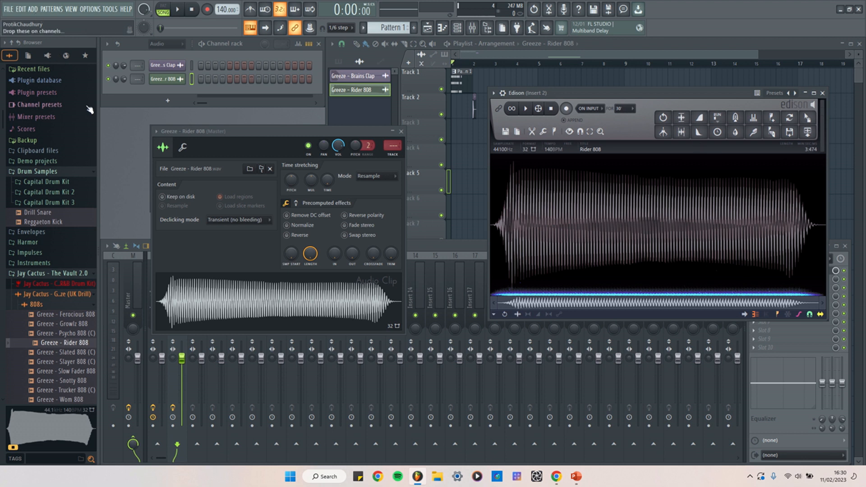
pyautogui.click(401, 131)
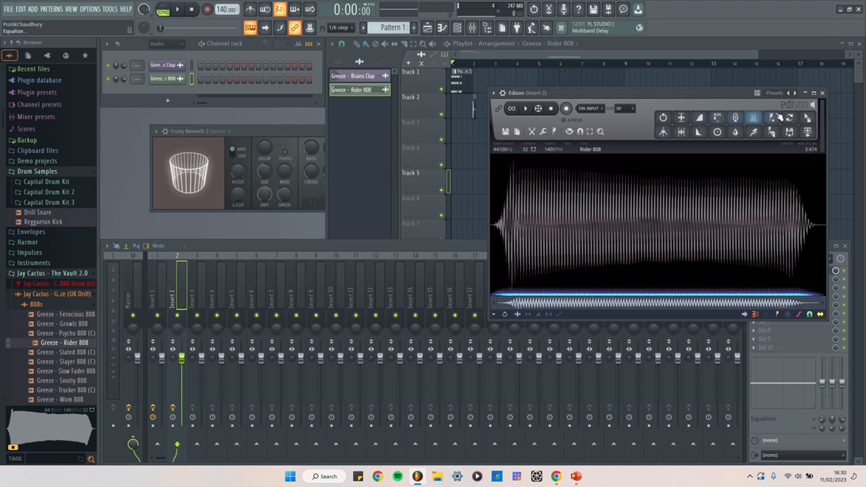
pyautogui.click(823, 92)
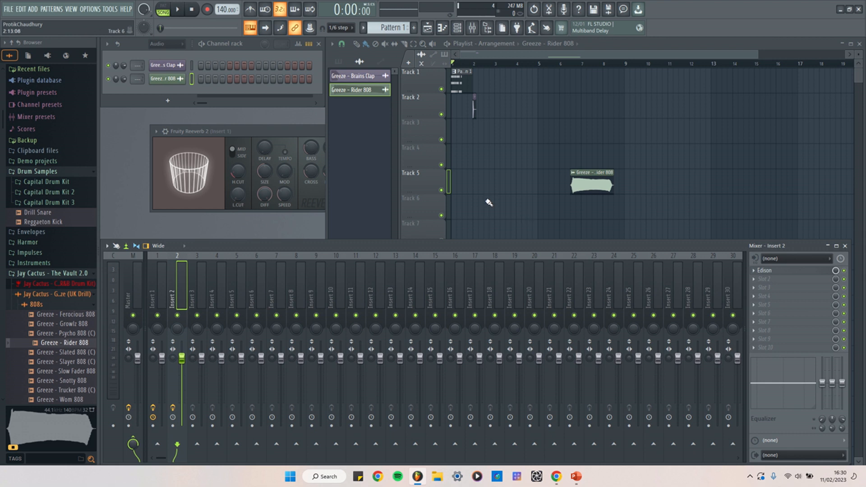